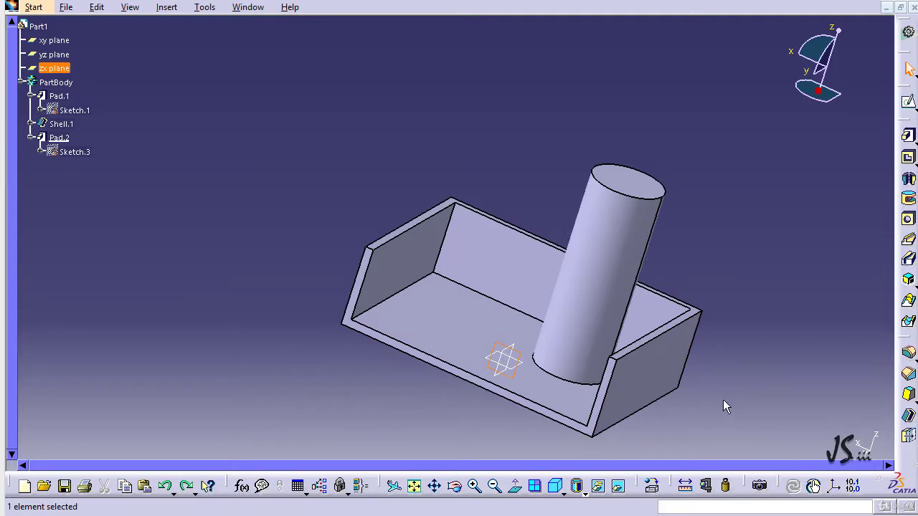
Replace the top face of the cylinder with the upper rim face of the open box using Replace Face
middle_drag(723, 400, 849, 337)
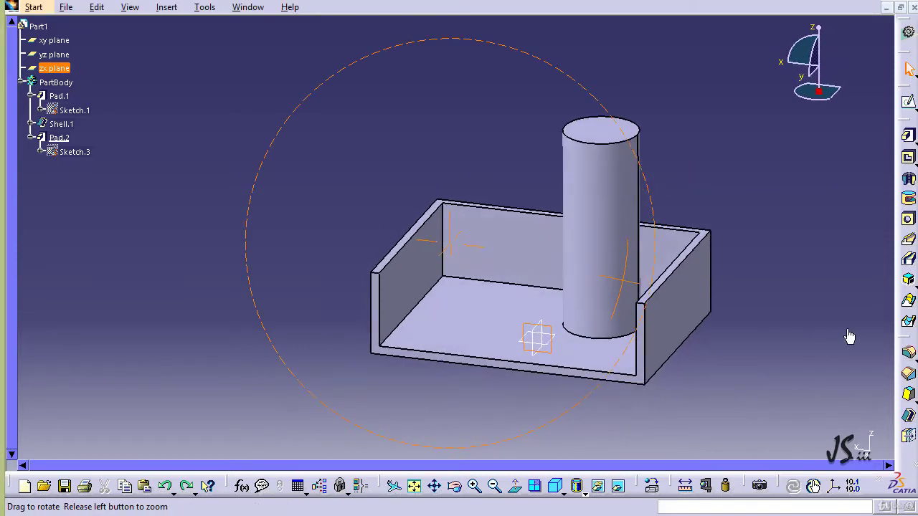
middle_drag(437, 402, 481, 431)
middle_drag(281, 272, 346, 325)
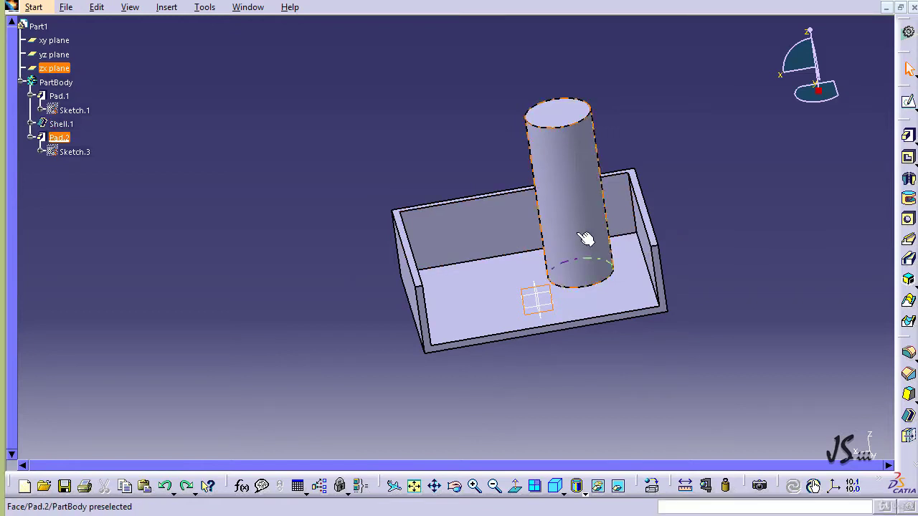
click(177, 8)
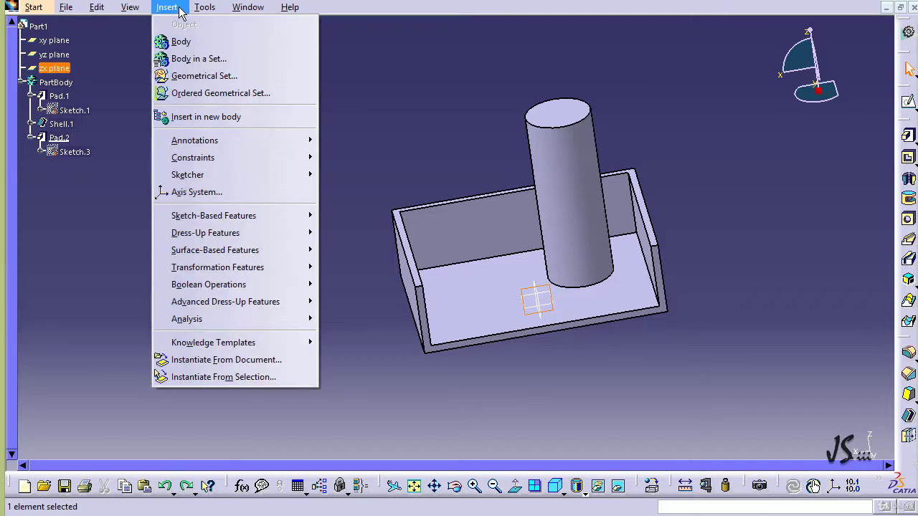
mouse_move(252, 234)
click(362, 422)
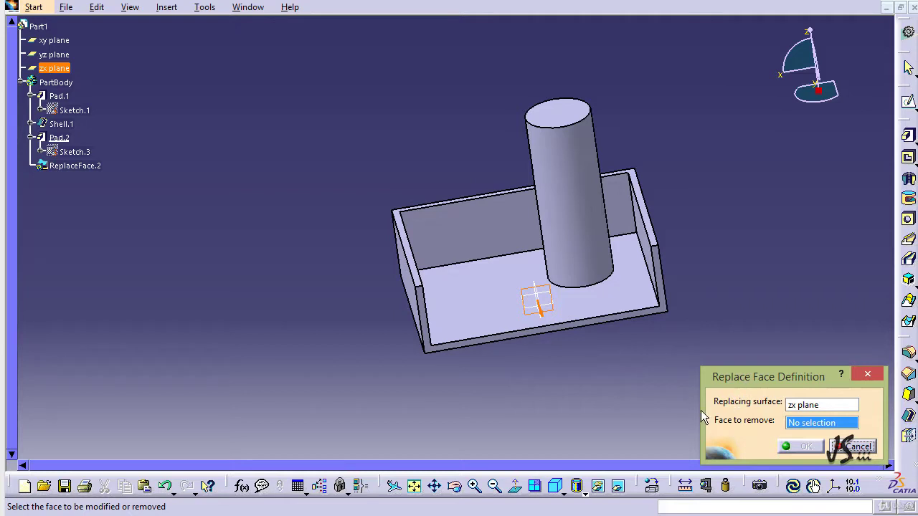
click(818, 406)
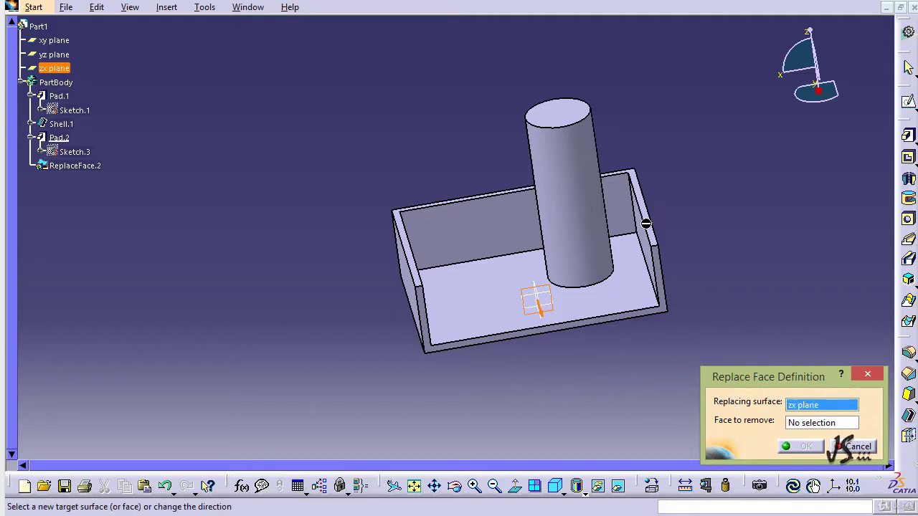
click(663, 267)
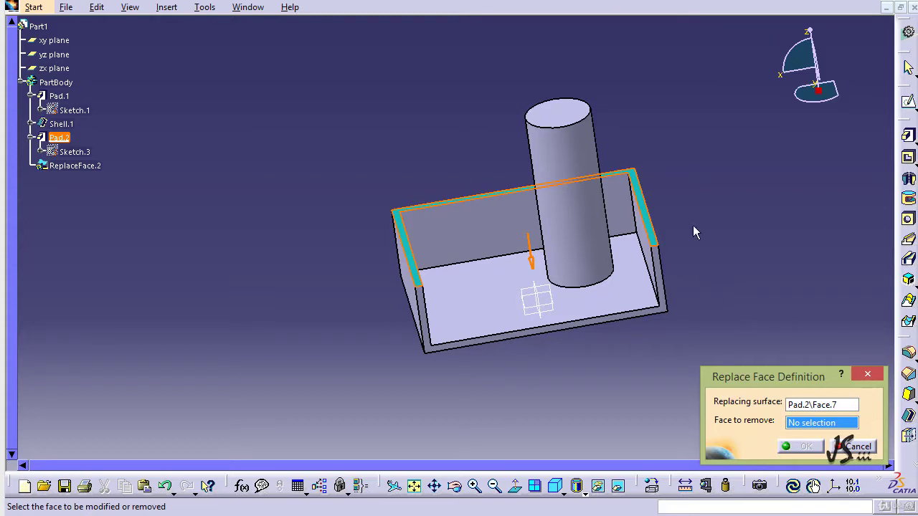
click(580, 120)
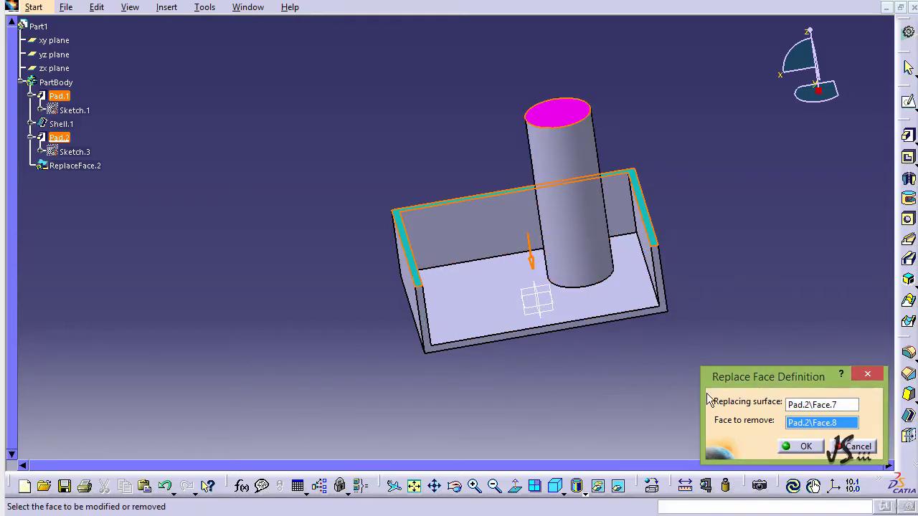
click(806, 447)
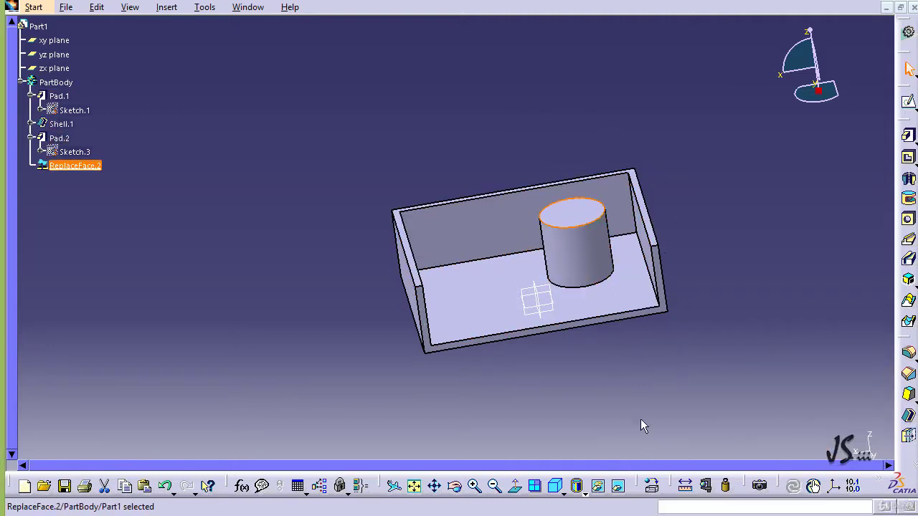
Undo the replacement of the cylinder's top face
key(Escape)
key(ctrl+z)
key(Escape)
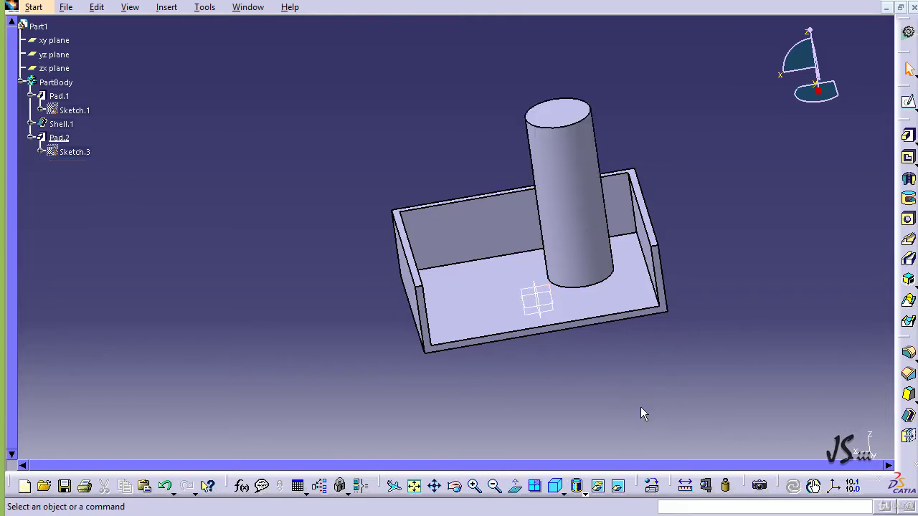
Sketch an open, wavy four-point spline on the zx plane, crossing the cylinder above the box and starting at about H -112 mm, V 114 mm
click(54, 68)
click(907, 101)
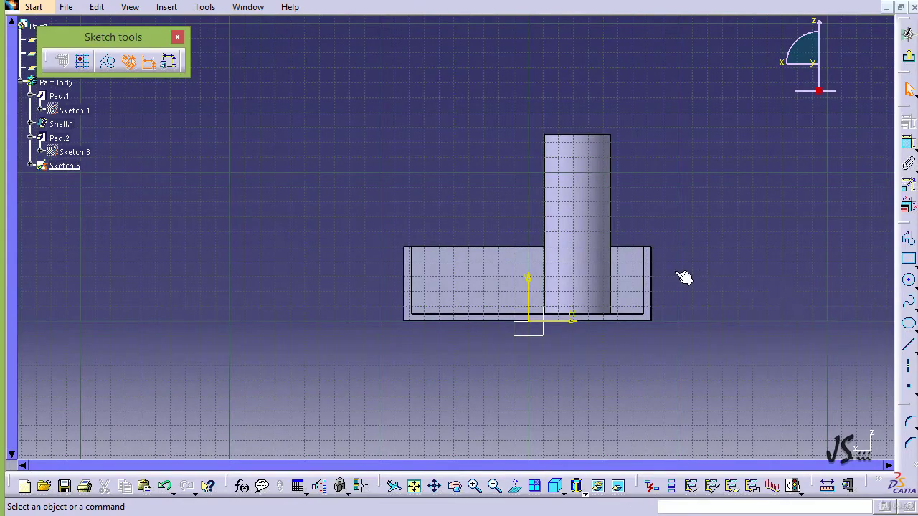
middle_drag(682, 280, 653, 242)
click(908, 303)
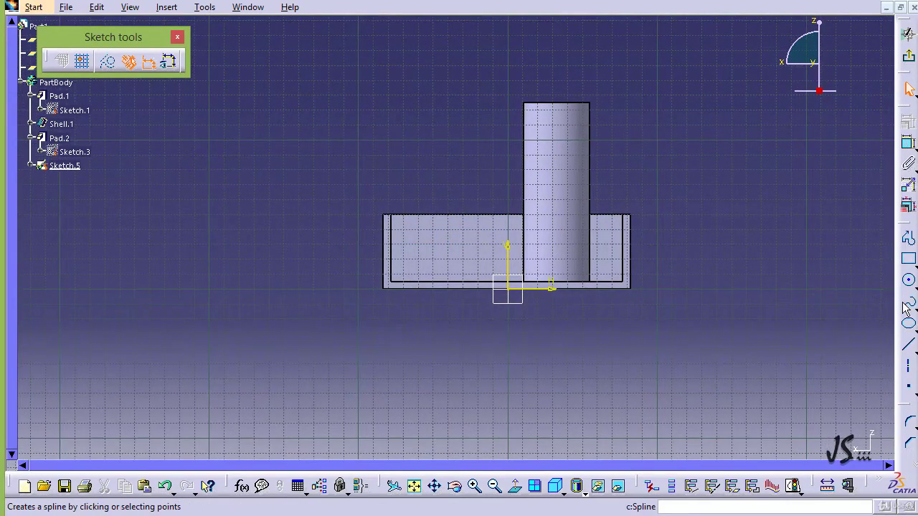
click(339, 119)
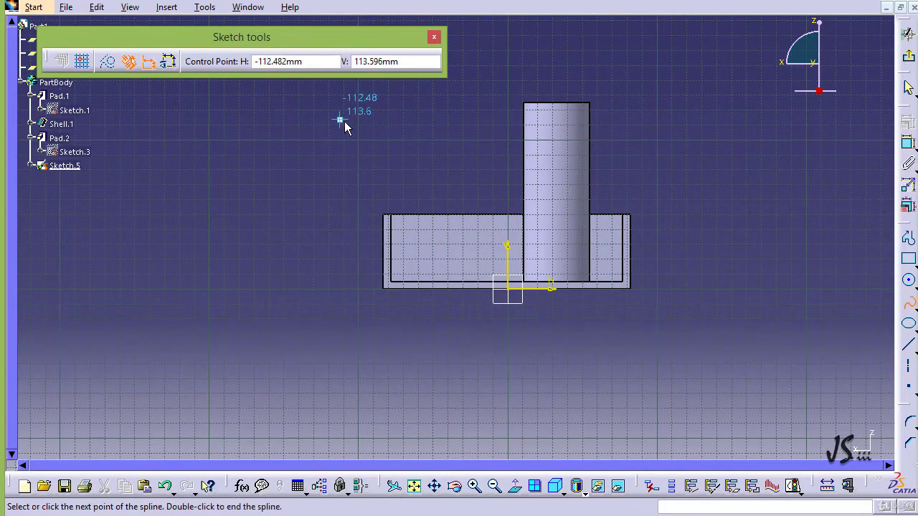
click(532, 135)
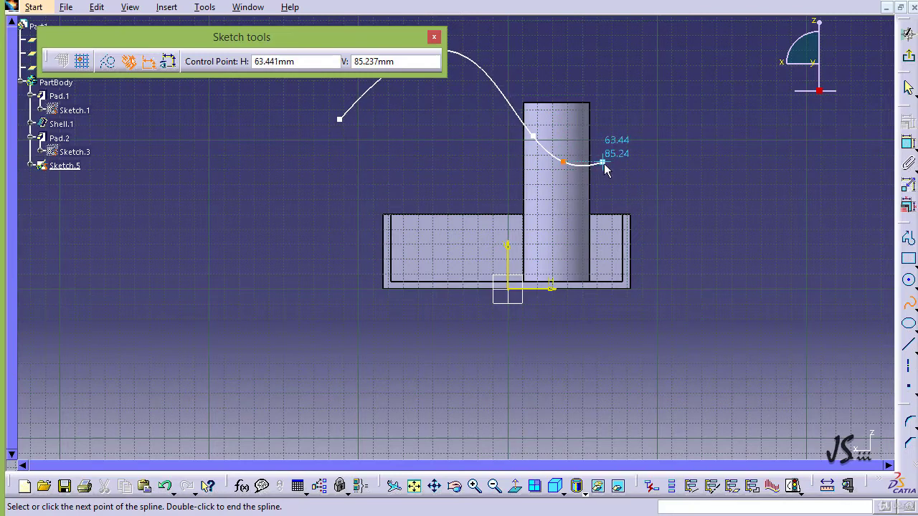
click(648, 172)
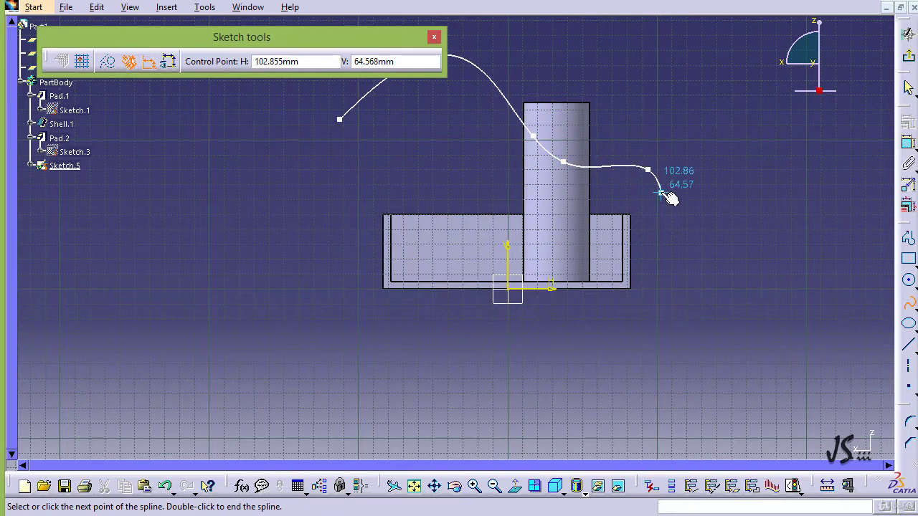
key(Escape)
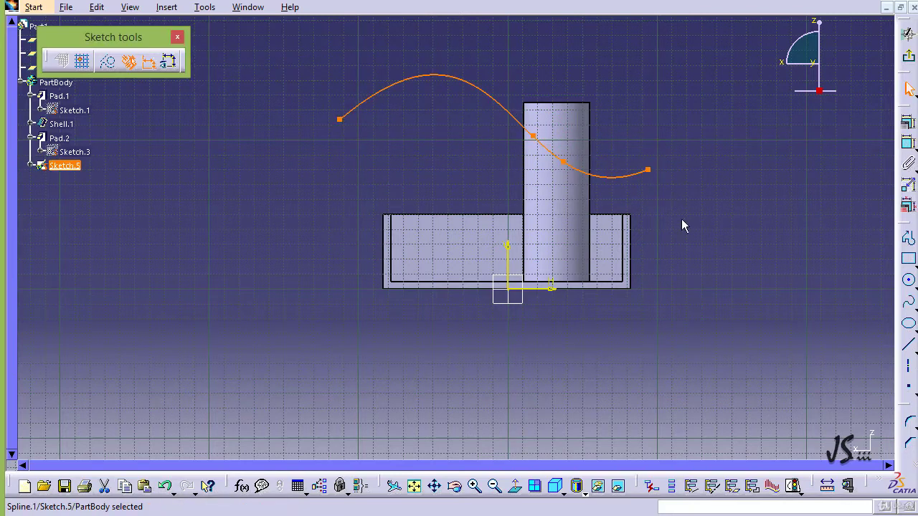
click(908, 56)
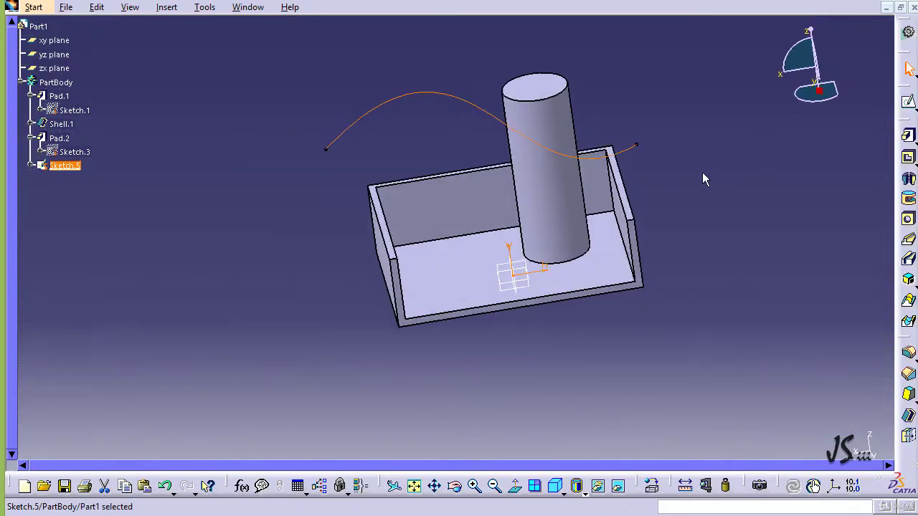
Pad the spline sketch as a thick profile with 120 mm length, mirrored extent and 1 mm thickness
click(907, 135)
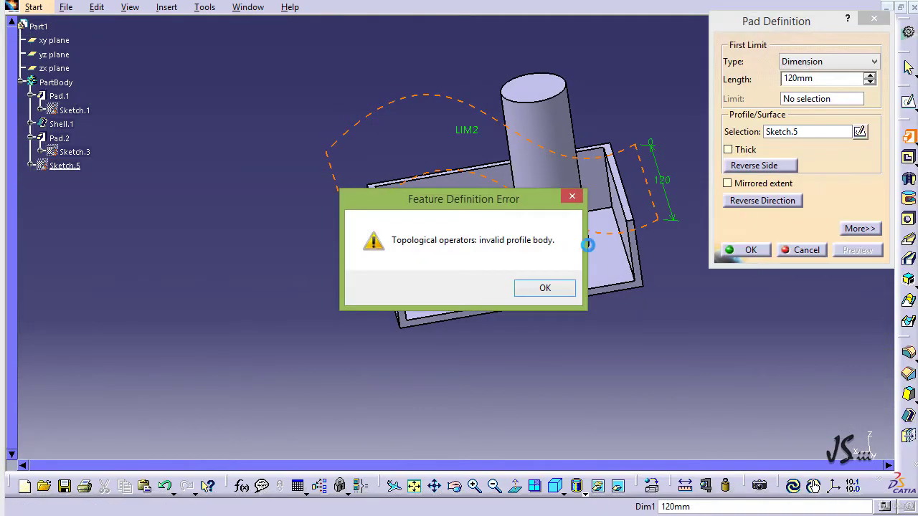
click(545, 287)
click(727, 149)
click(860, 228)
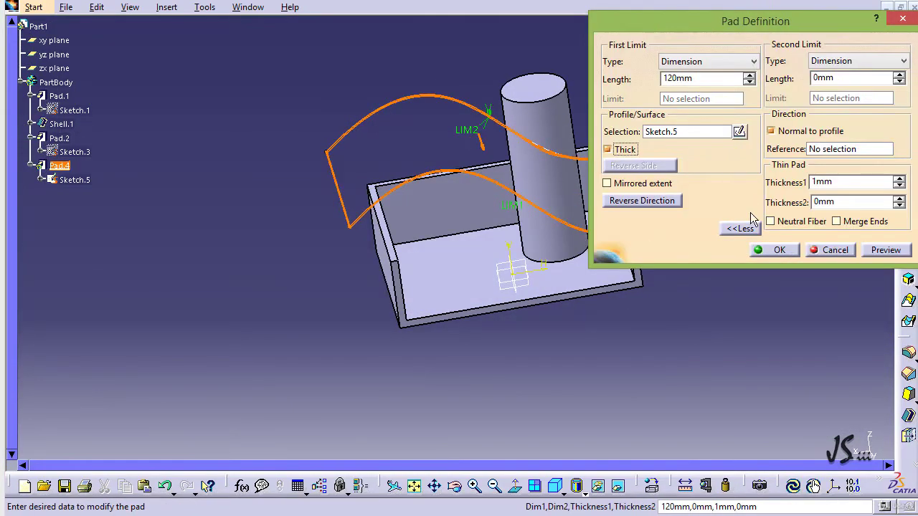
click(642, 184)
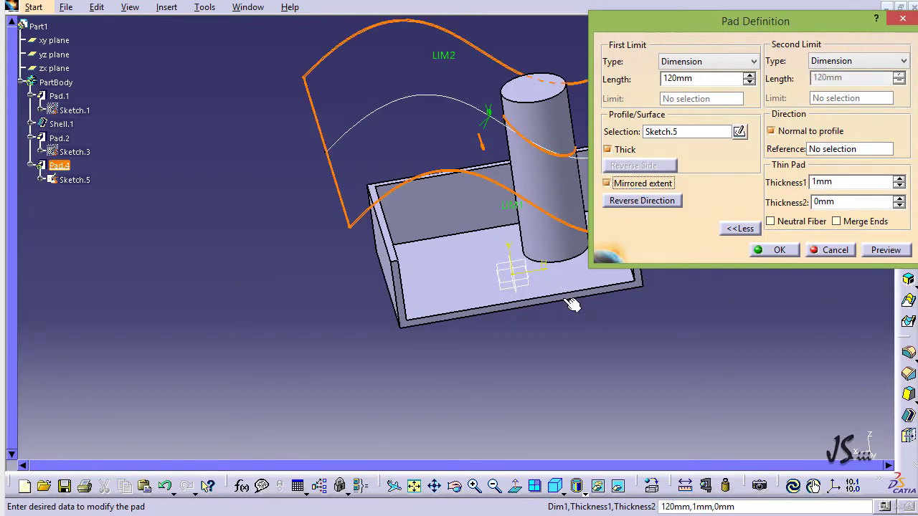
click(774, 249)
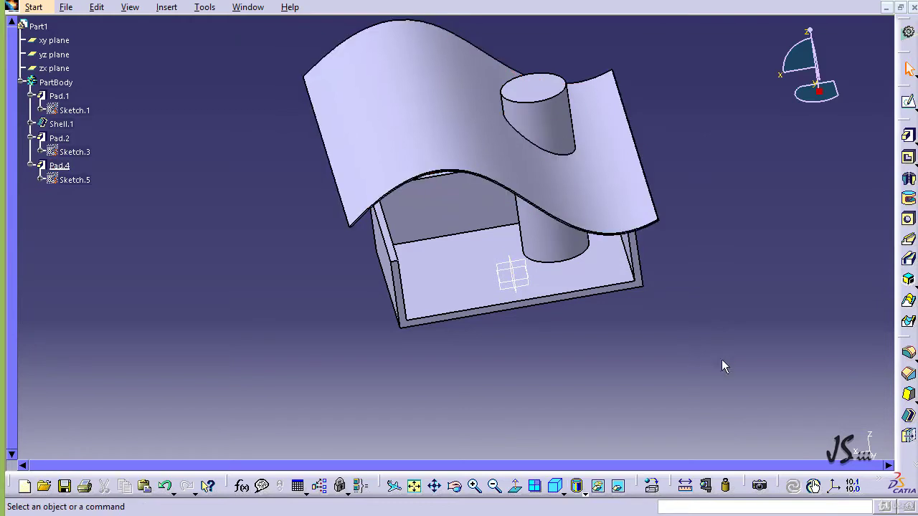
Replace the top face of the cylinder with the upper face of the wavy sheet using Replace Face
middle_drag(598, 374, 559, 403)
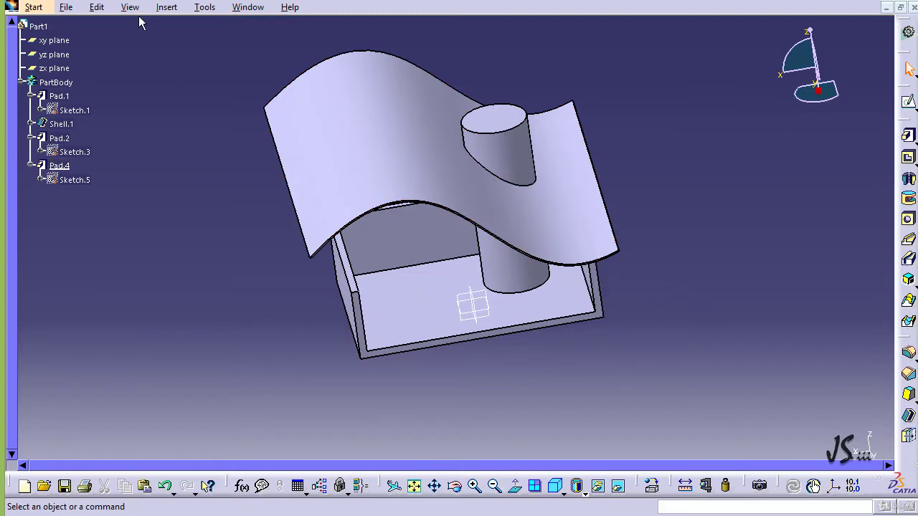
click(164, 9)
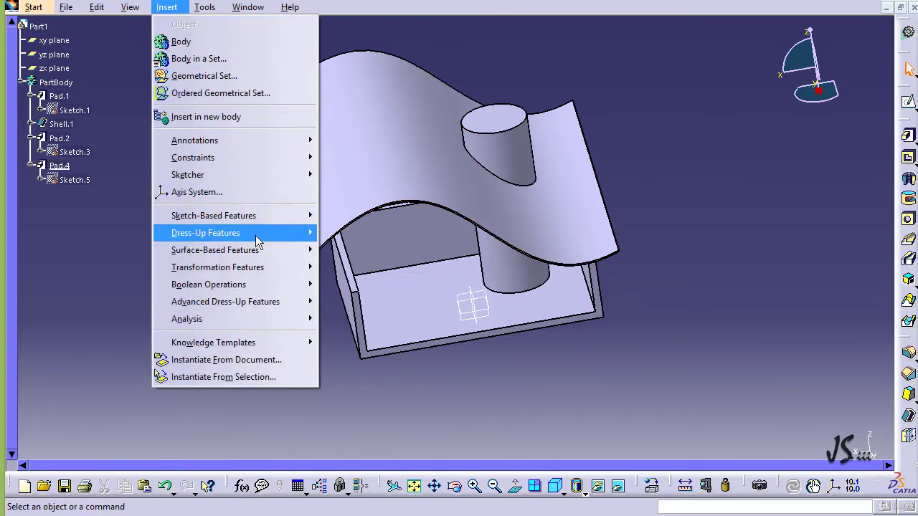
mouse_move(315, 236)
click(375, 423)
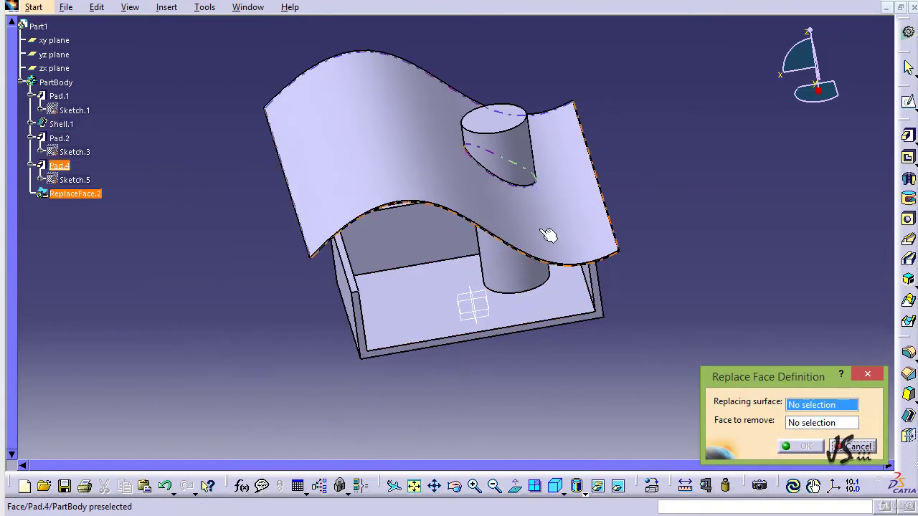
click(574, 228)
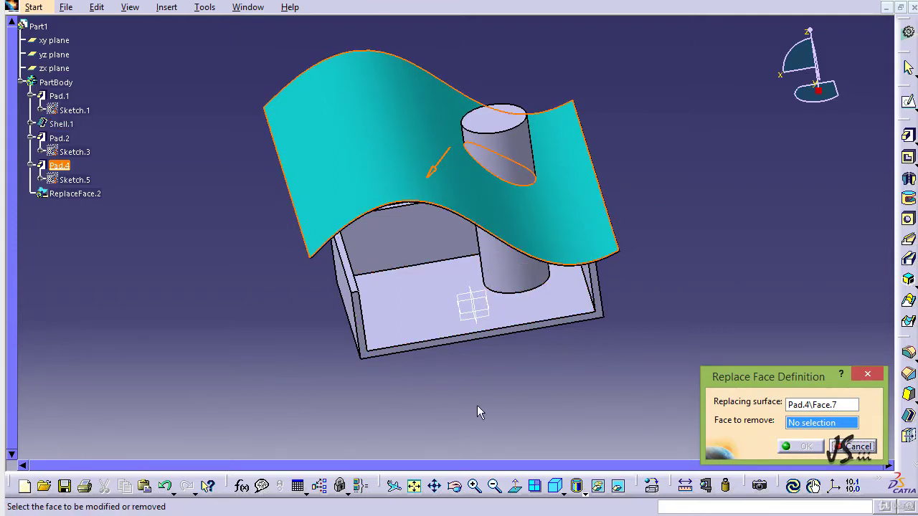
click(496, 129)
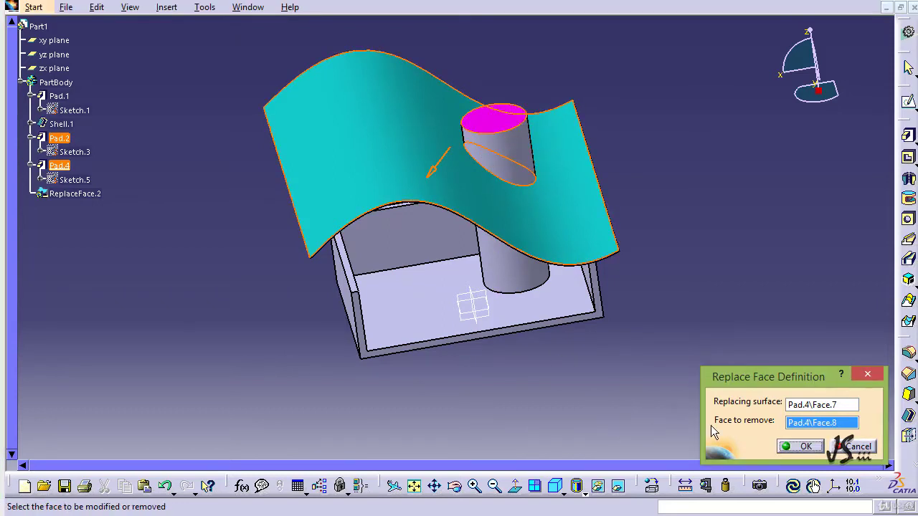
click(790, 448)
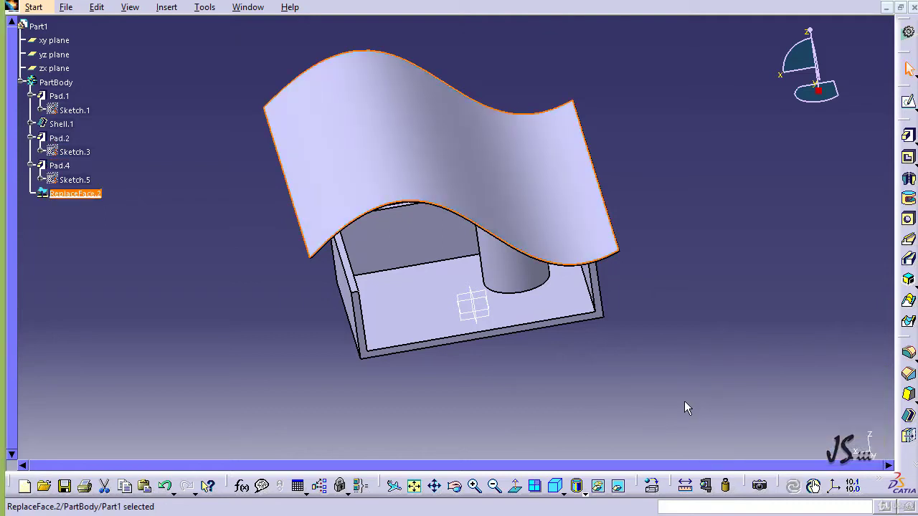
Try to replace the upper rim face of the box with the underside of the wavy sheet using Replace Face
middle_drag(622, 372, 612, 228)
click(164, 8)
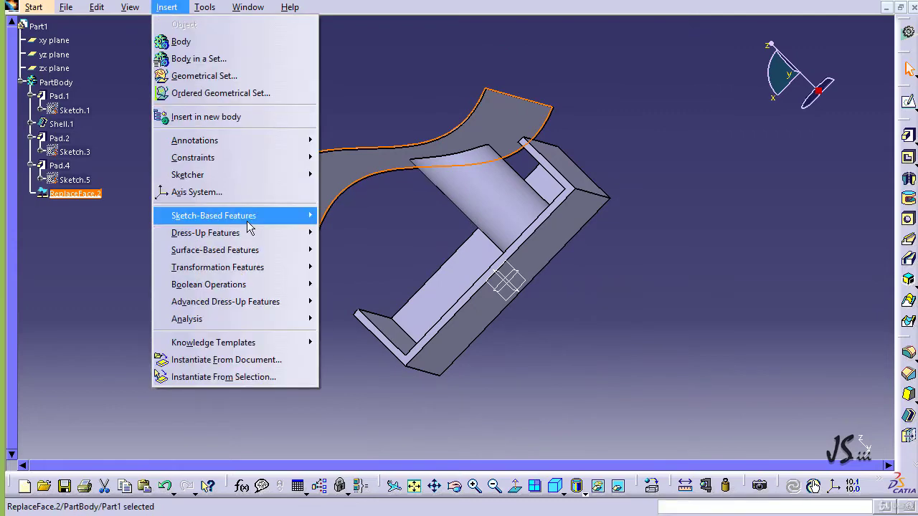
mouse_move(258, 235)
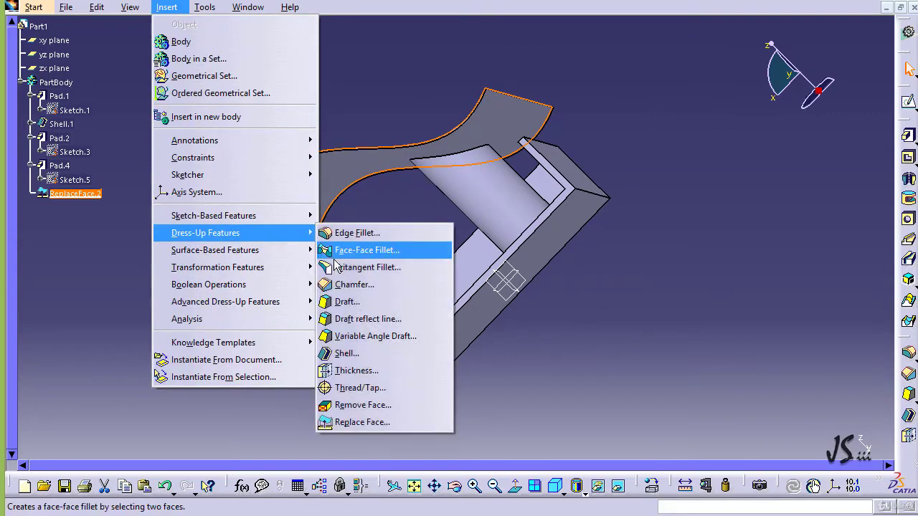
click(377, 423)
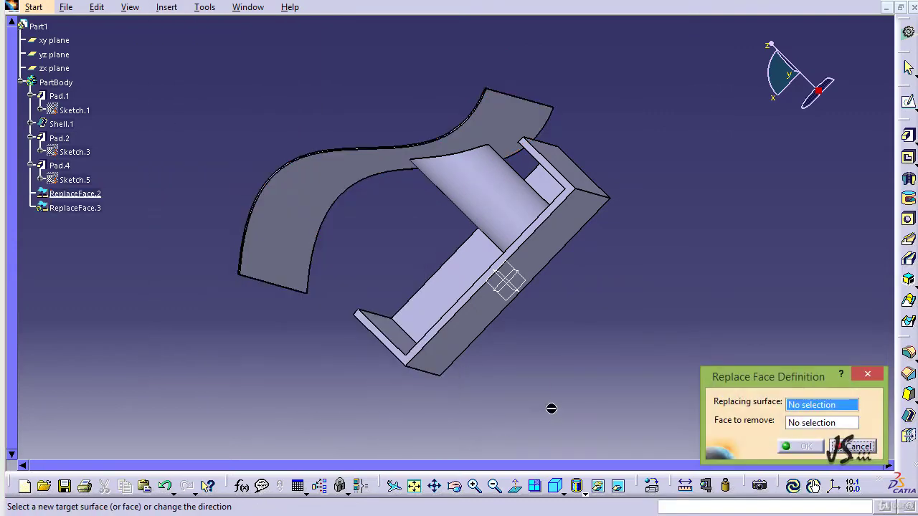
click(324, 182)
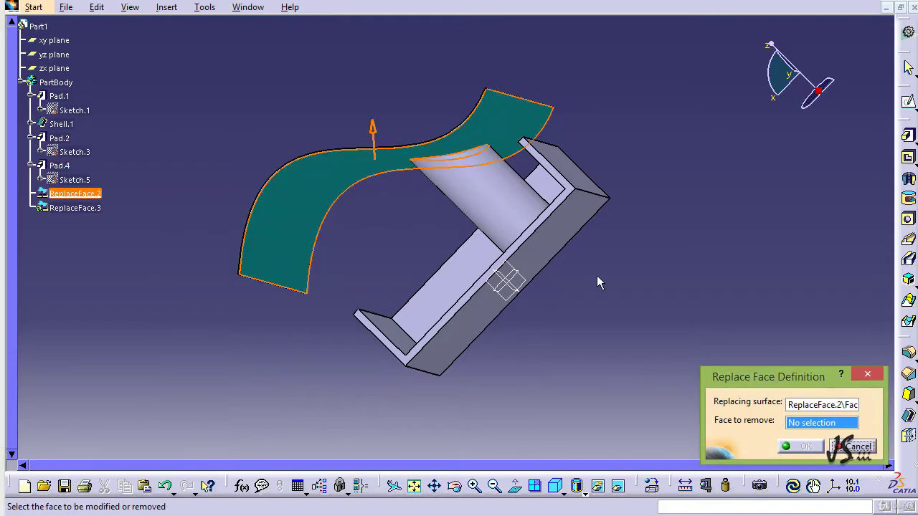
middle_drag(597, 276, 626, 347)
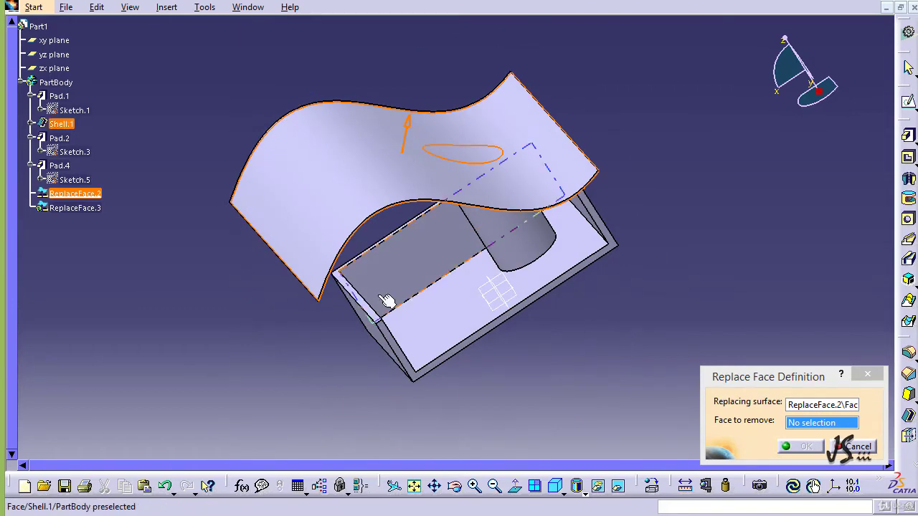
click(378, 315)
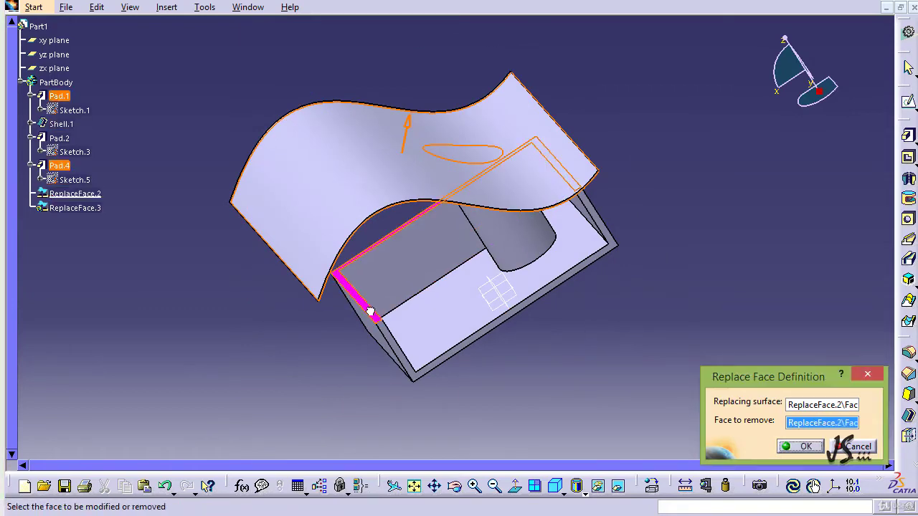
mouse_move(586, 397)
middle_down()
mouse_move(573, 362)
mouse_move(587, 391)
middle_up()
click(786, 449)
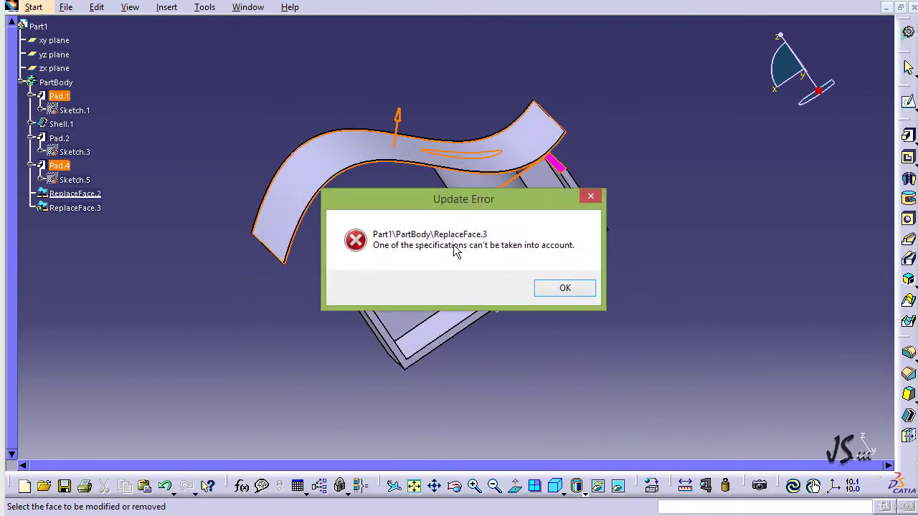
click(563, 287)
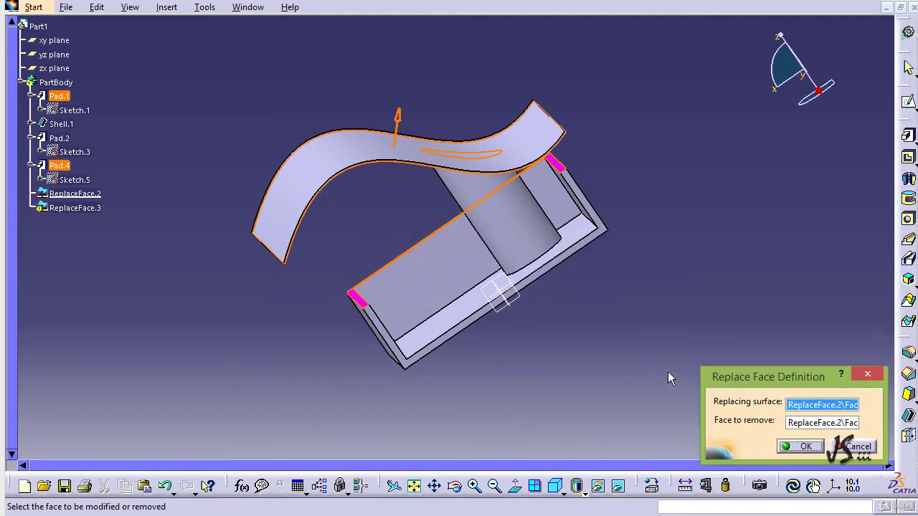
Flip the replacement direction toward the box and apply Replace Face to fit its rim to the wavy sheet's underside
click(398, 117)
mouse_move(492, 384)
middle_down()
mouse_move(473, 352)
mouse_move(483, 387)
middle_up()
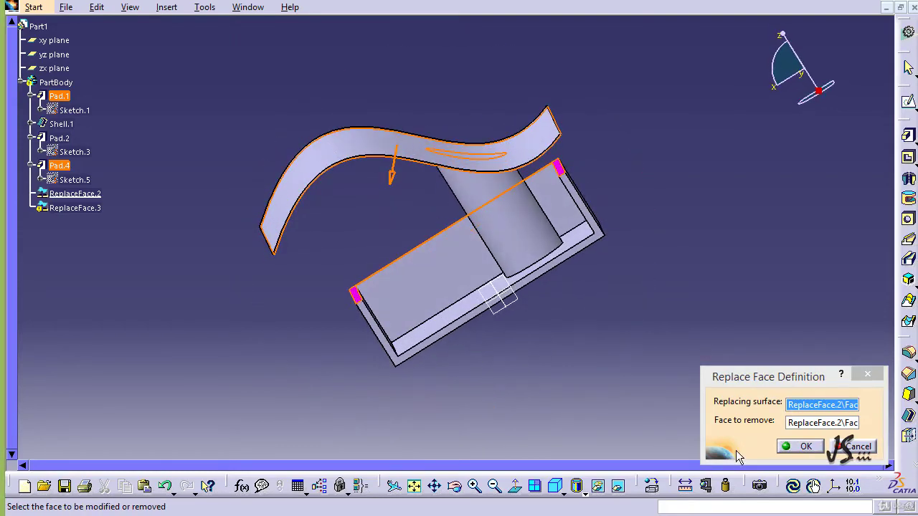
click(820, 448)
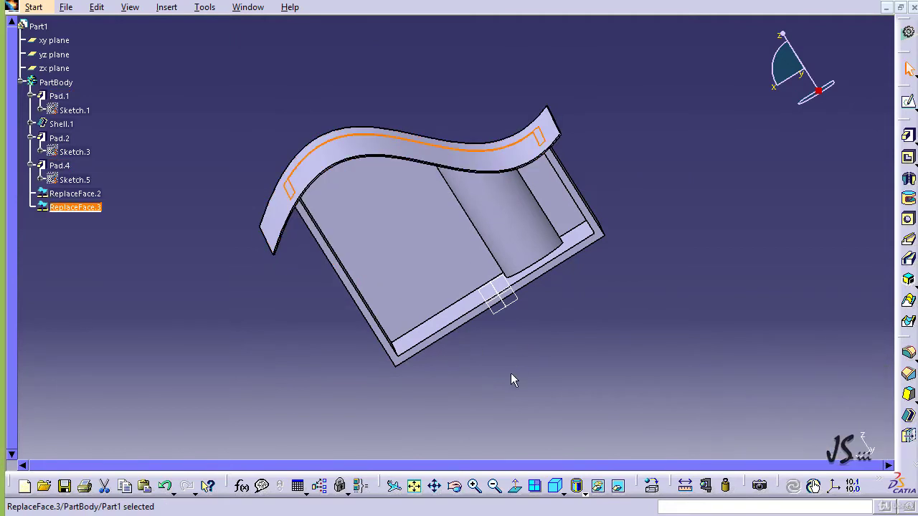
click(486, 396)
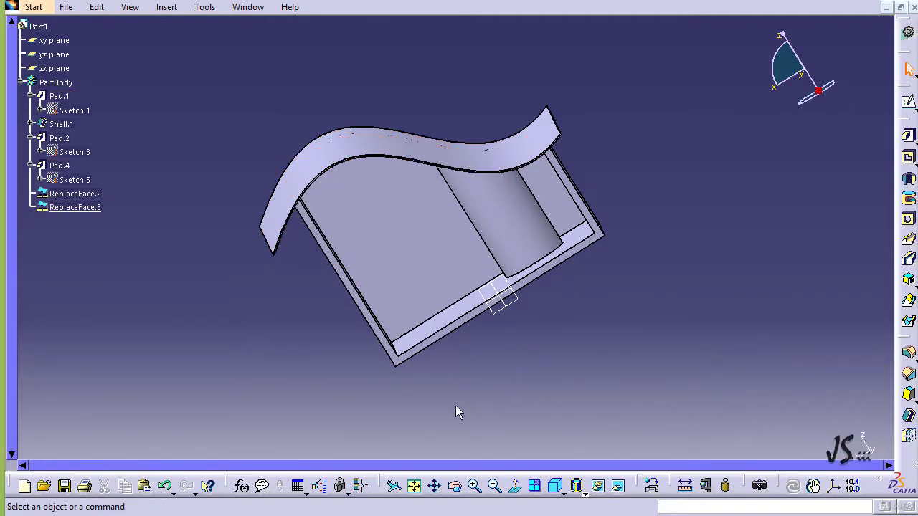
middle_drag(306, 360, 321, 337)
middle_drag(642, 262, 632, 351)
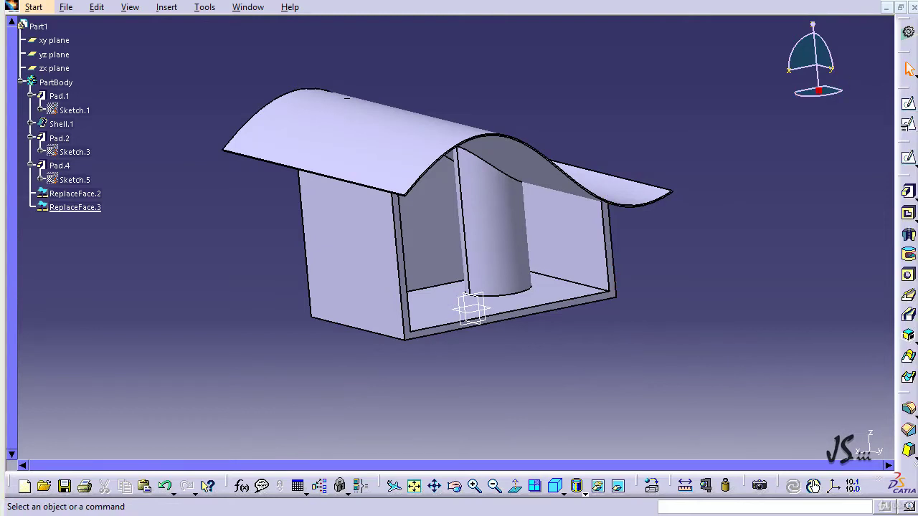
Switch to the Part2 document containing the solid block
click(247, 8)
click(281, 119)
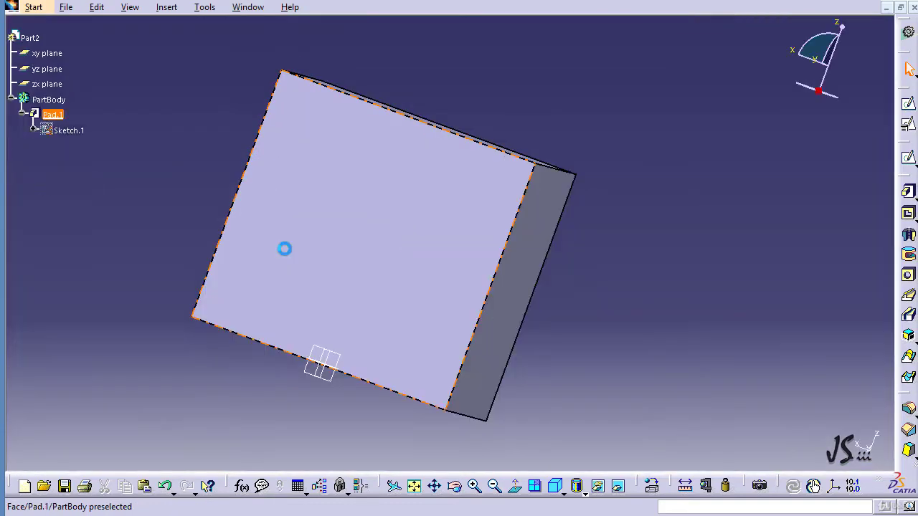
drag(840, 28, 818, 30)
middle_drag(174, 254, 232, 318)
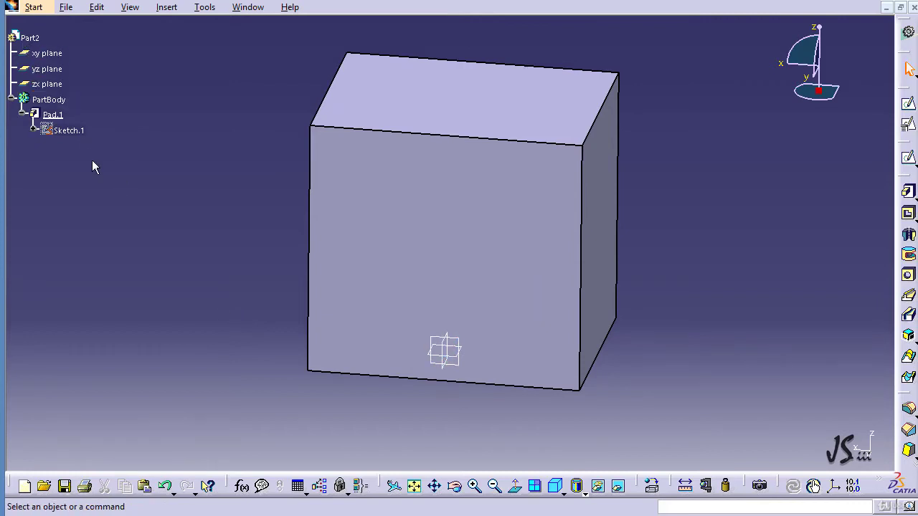
Rename the main PartBody as Box
ctrl+scroll(90, 166, up, 1)
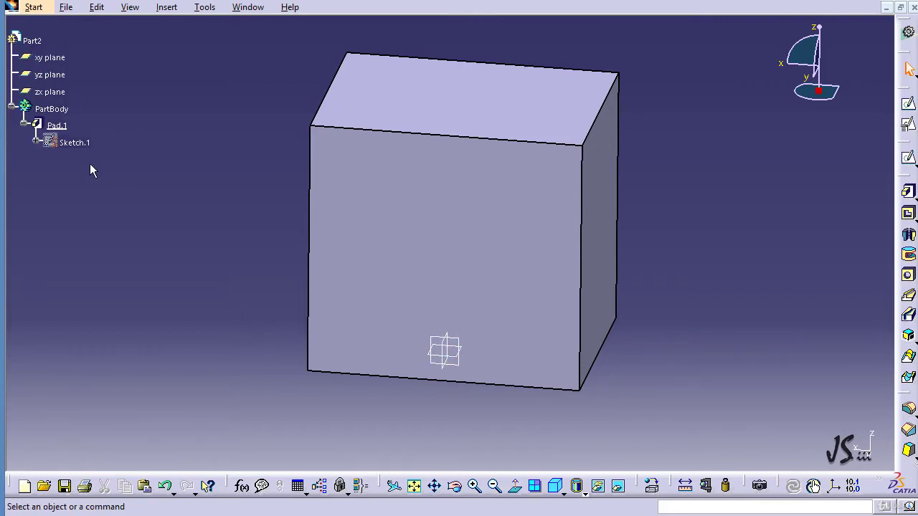
ctrl+scroll(89, 164, up, 1)
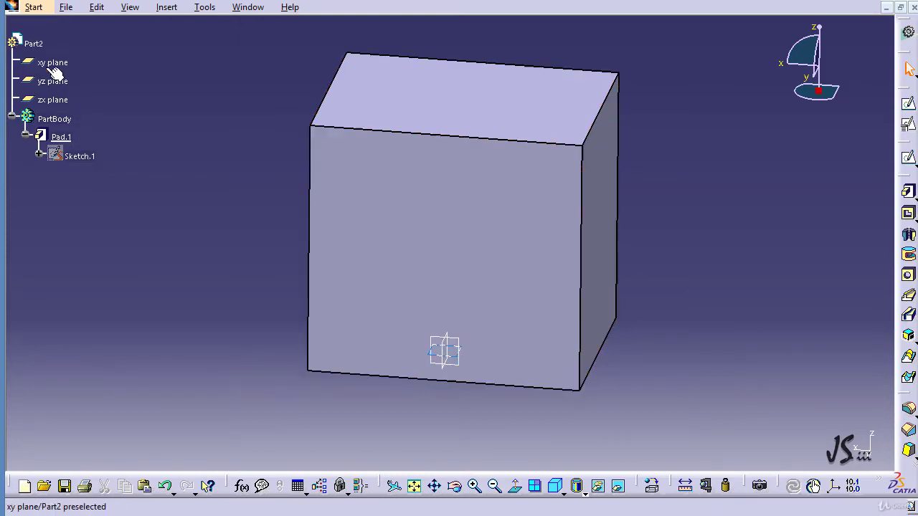
click(55, 119)
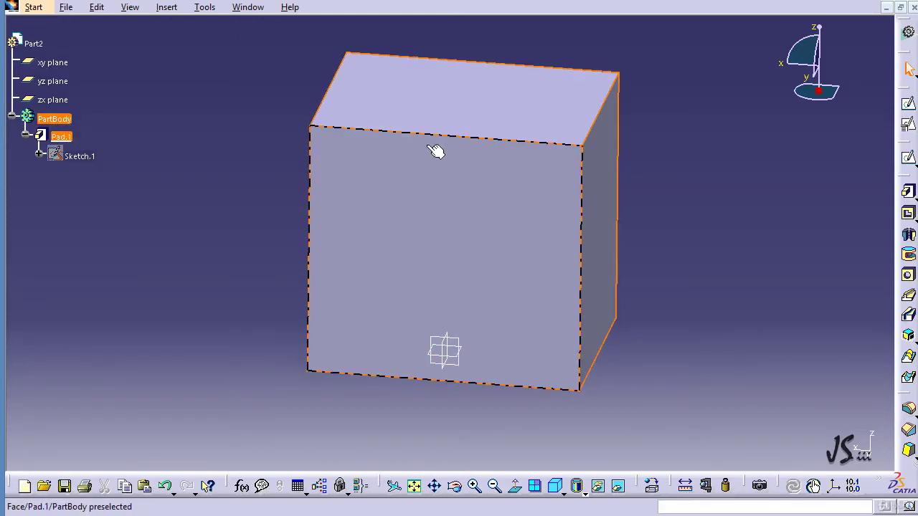
right_click(52, 123)
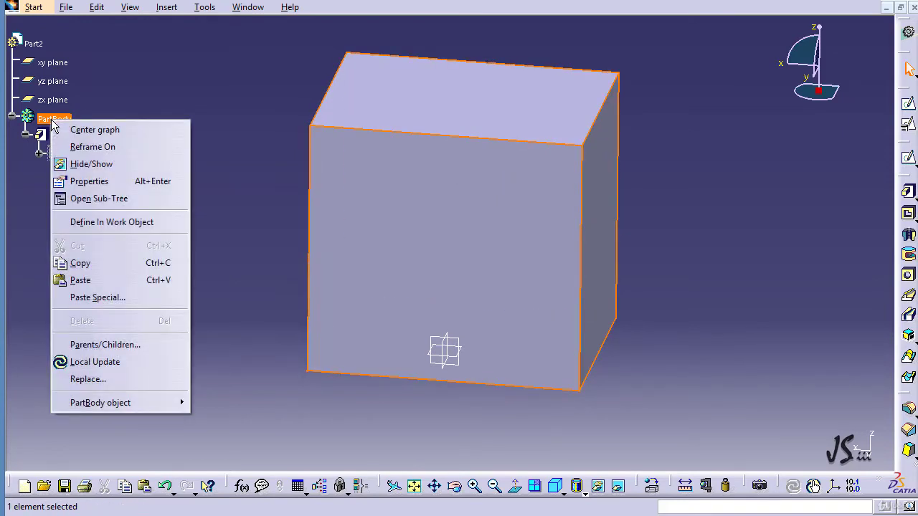
click(92, 181)
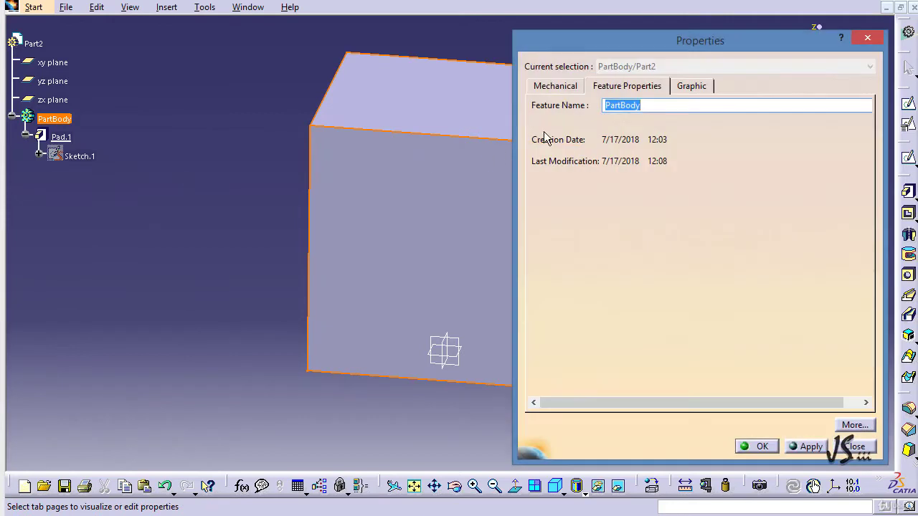
text(Box)
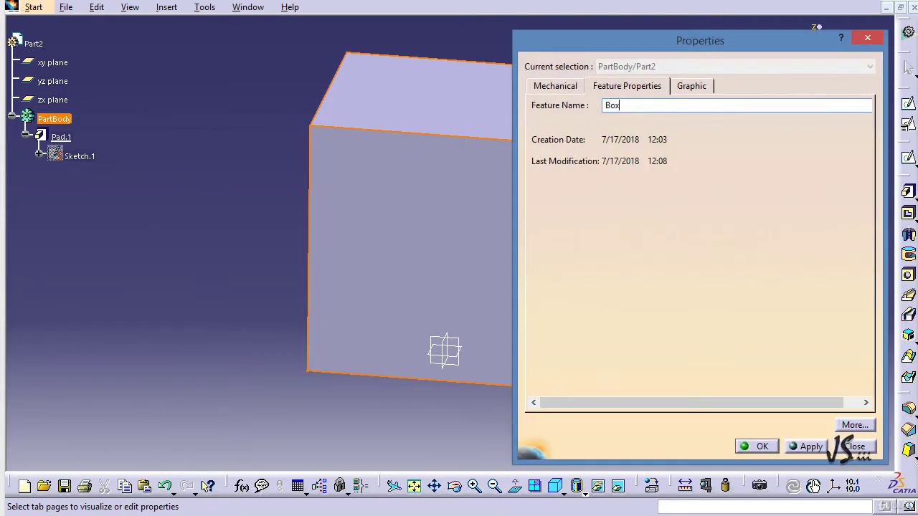
click(755, 445)
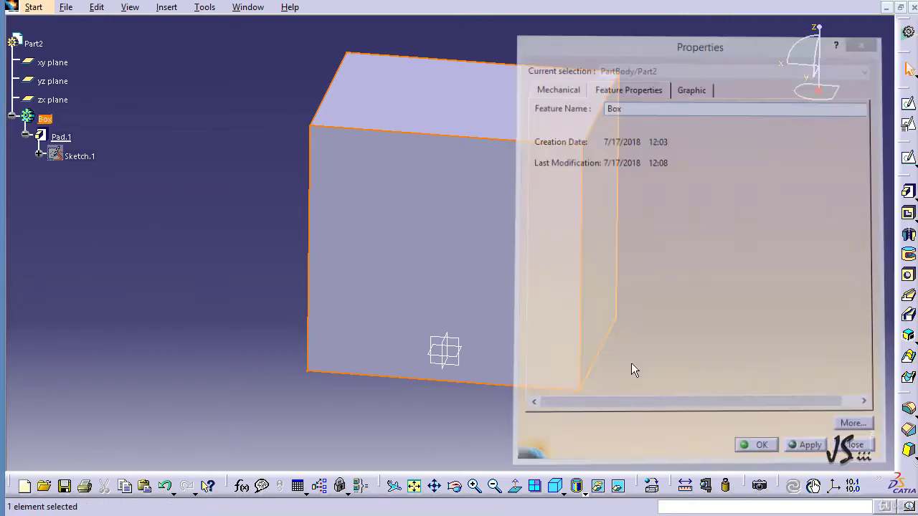
click(184, 276)
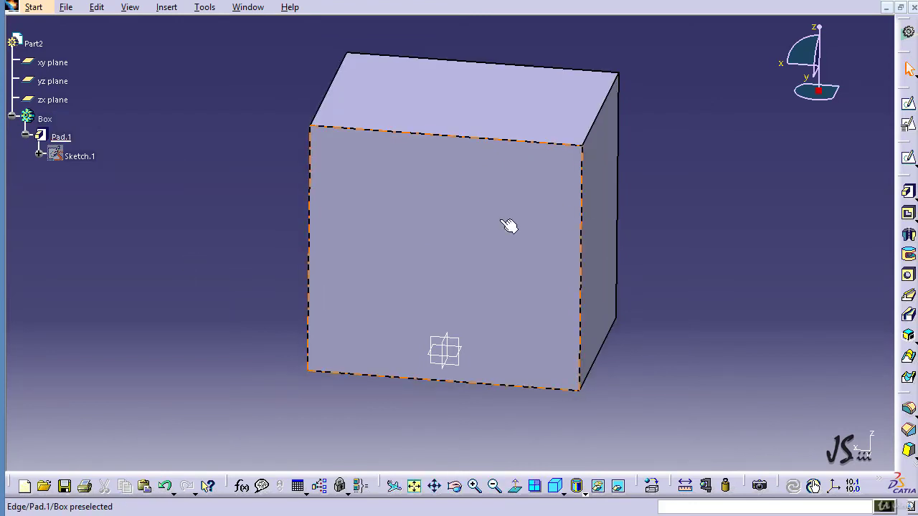
Insert a new empty body into Part2
click(43, 45)
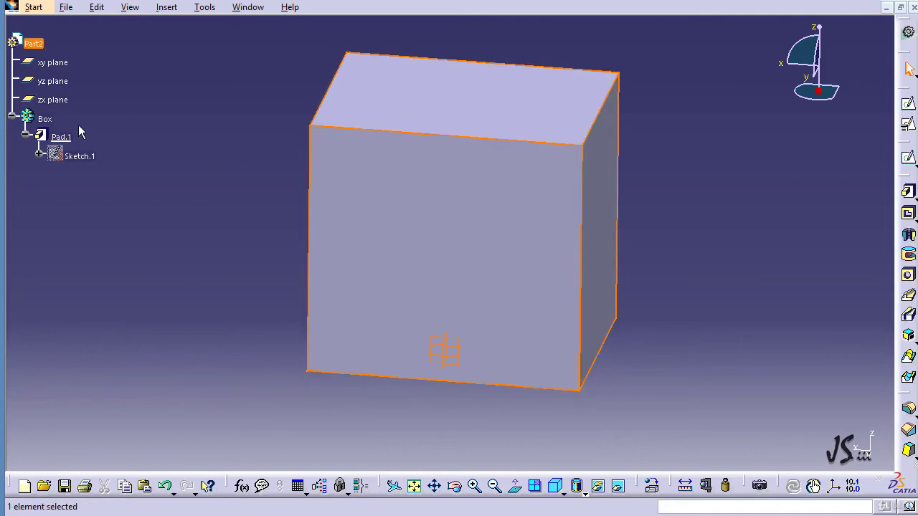
click(177, 13)
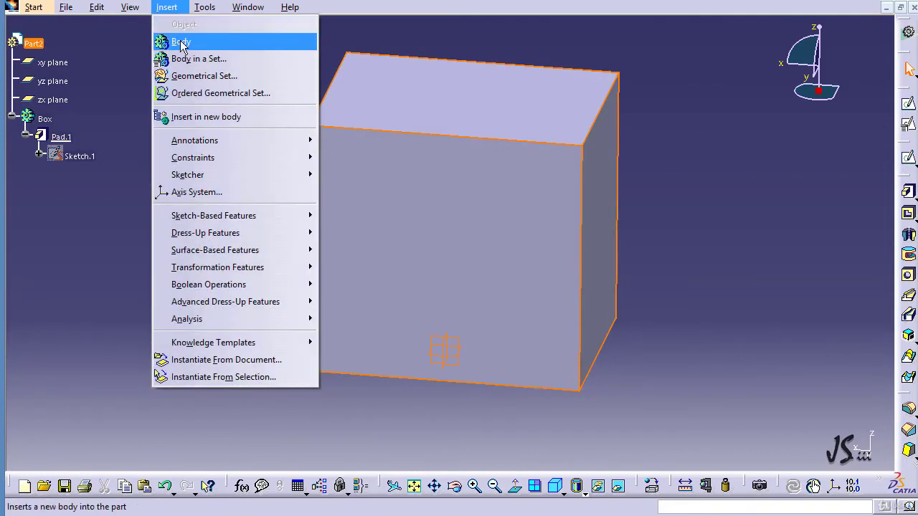
click(182, 43)
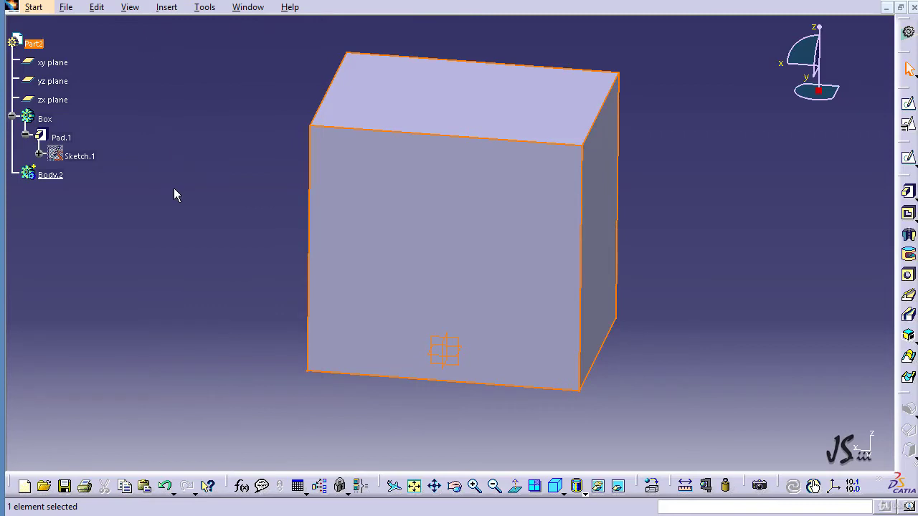
Rename the new body as CutterFace and define it as the in-work object
right_click(55, 179)
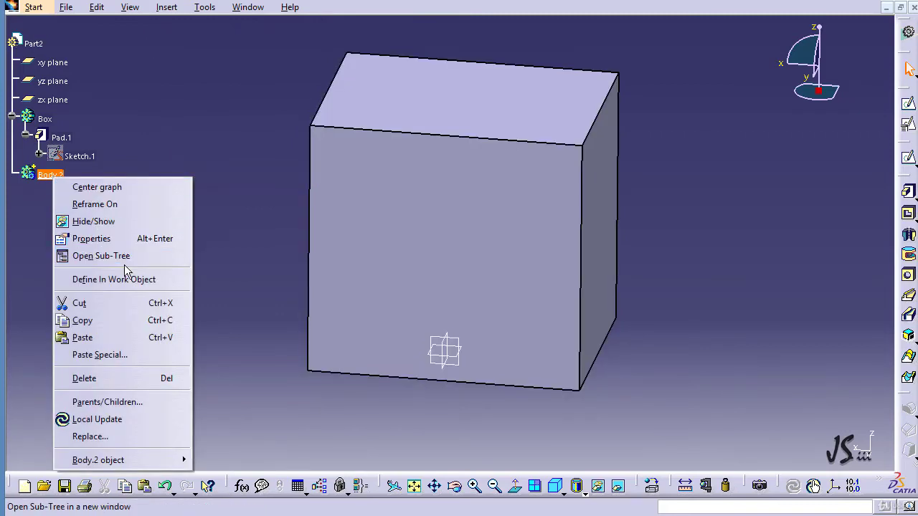
click(121, 243)
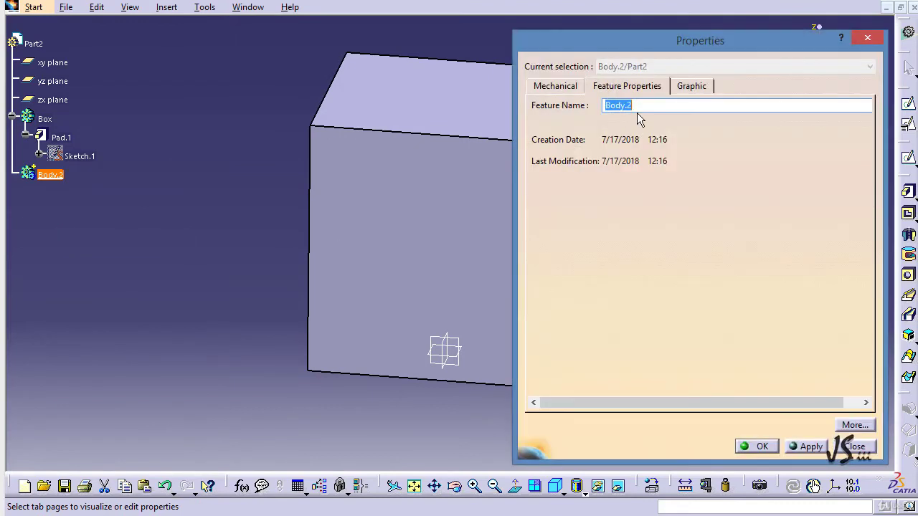
text(CutterFace)
click(752, 444)
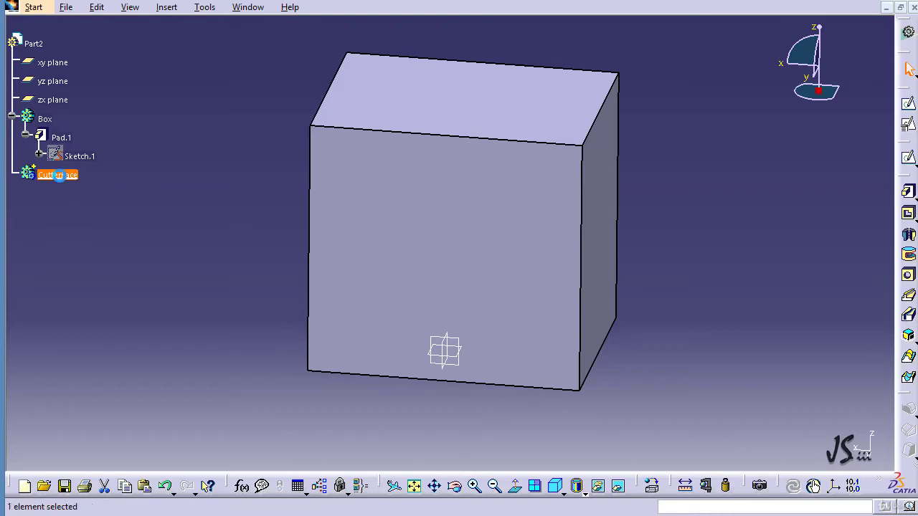
right_click(63, 178)
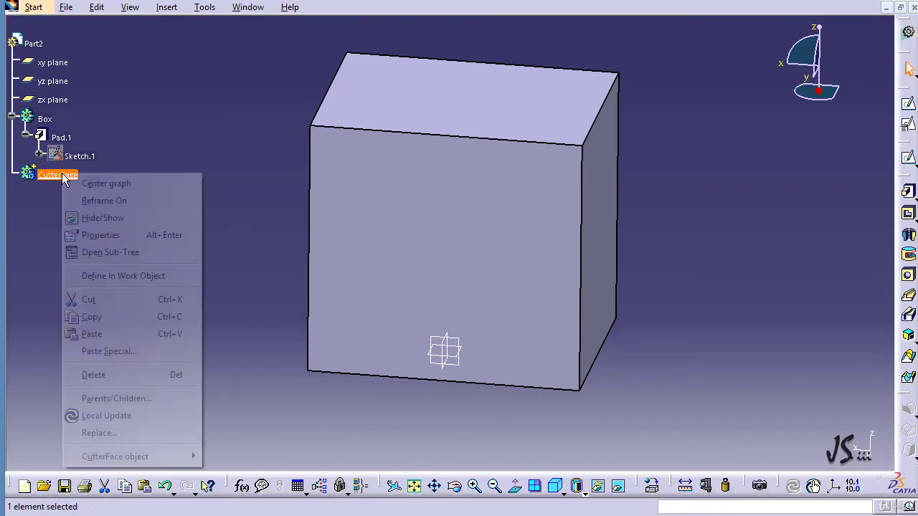
click(149, 278)
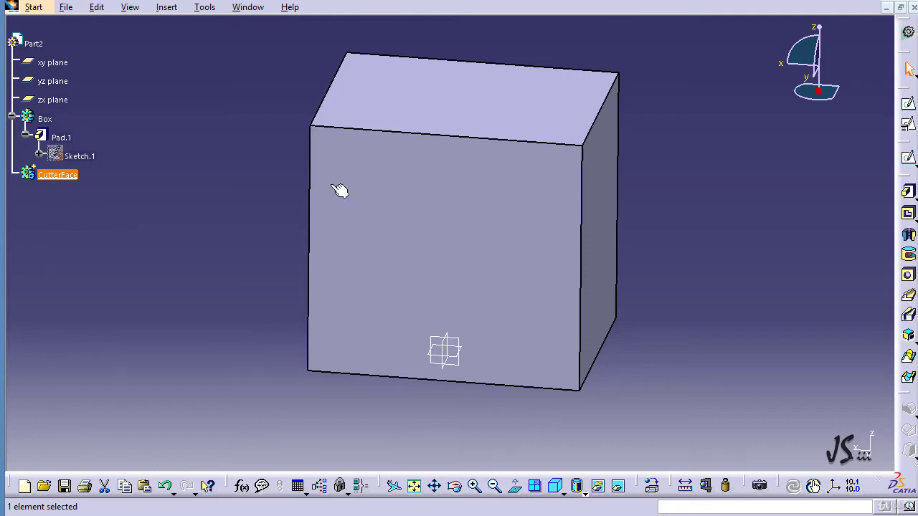
Sketch an open, wavy eight-point spline on the block's front face, extending past both of its side edges
click(457, 215)
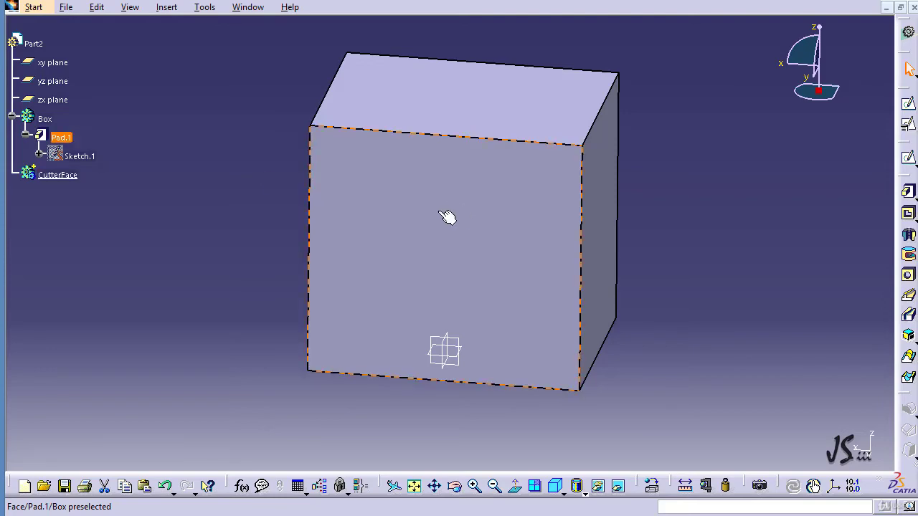
click(907, 103)
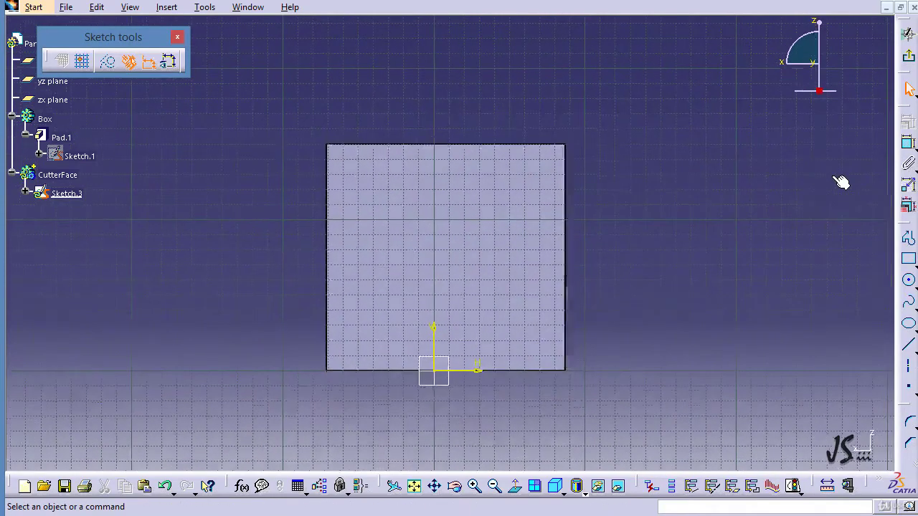
click(908, 301)
click(252, 236)
click(340, 217)
click(371, 176)
click(408, 270)
click(459, 217)
click(508, 175)
click(543, 217)
click(596, 248)
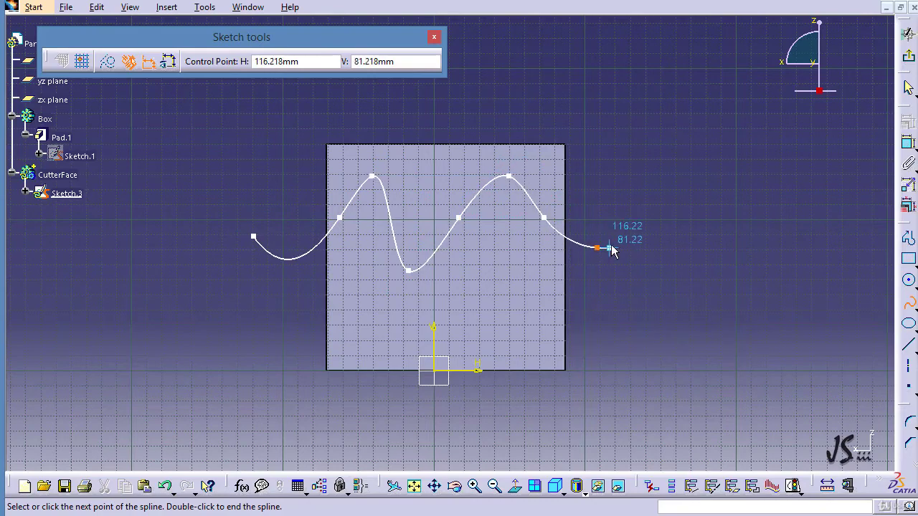
double_click(608, 248)
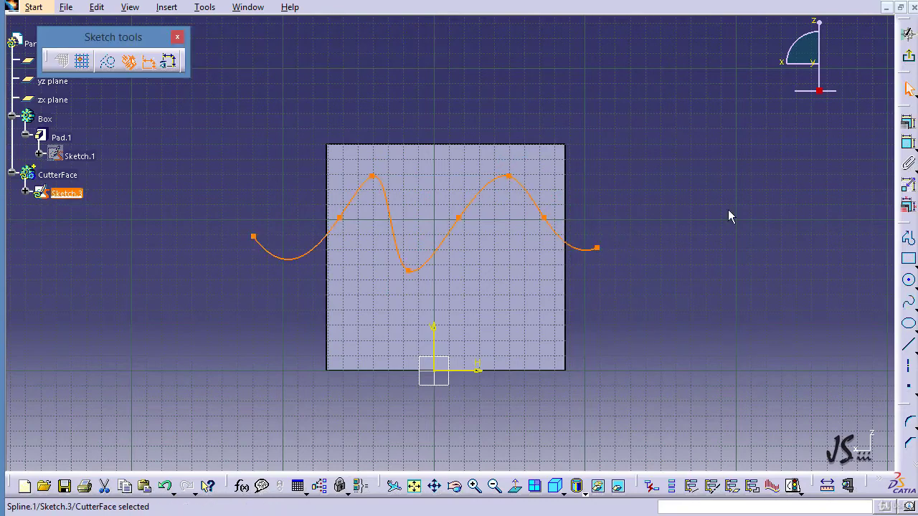
click(908, 58)
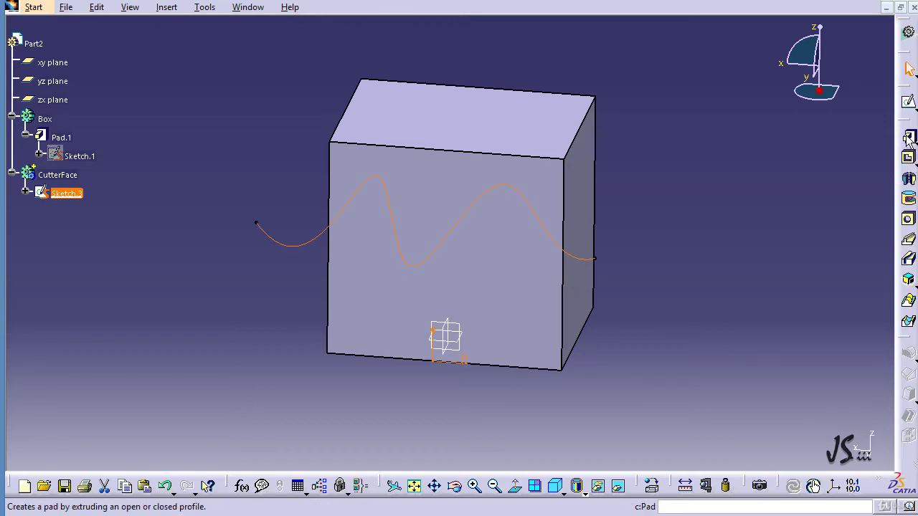
Pad the open spline as a thick profile, 150 mm back through the block and 25 mm the other way, with 1 mm thickness
click(908, 137)
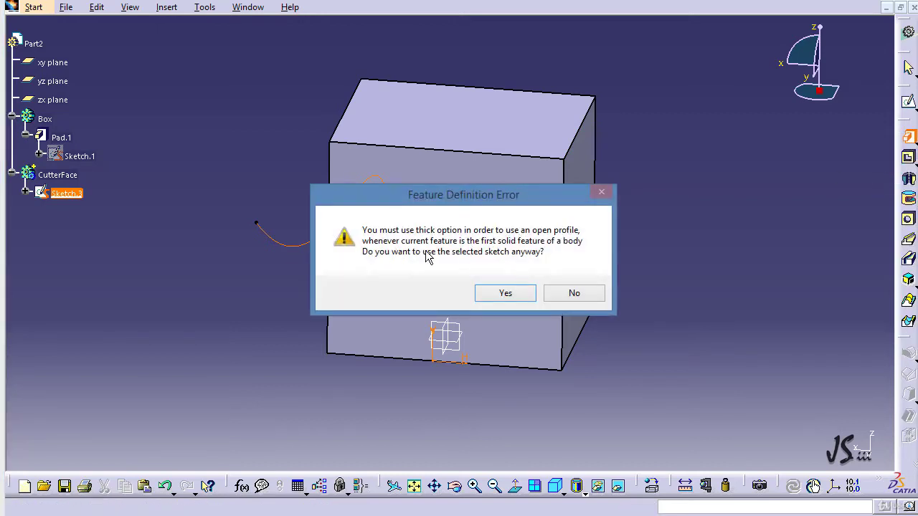
click(504, 293)
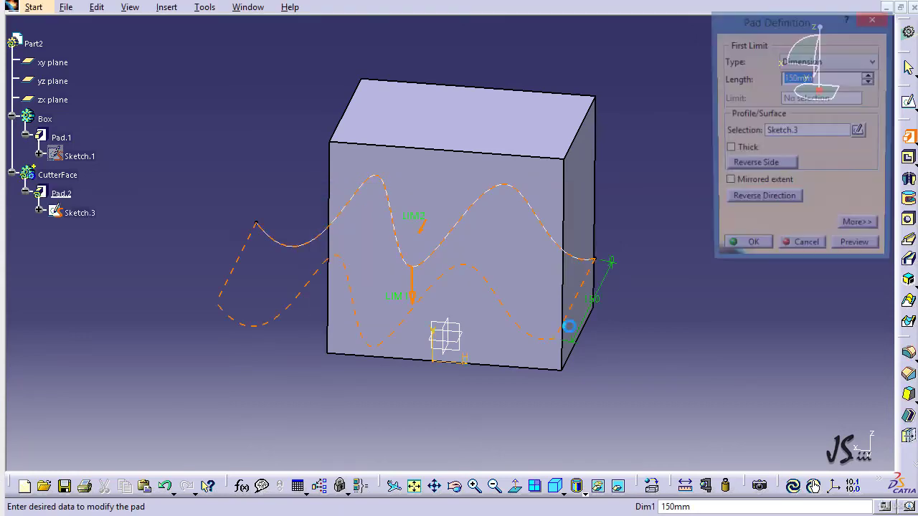
click(749, 152)
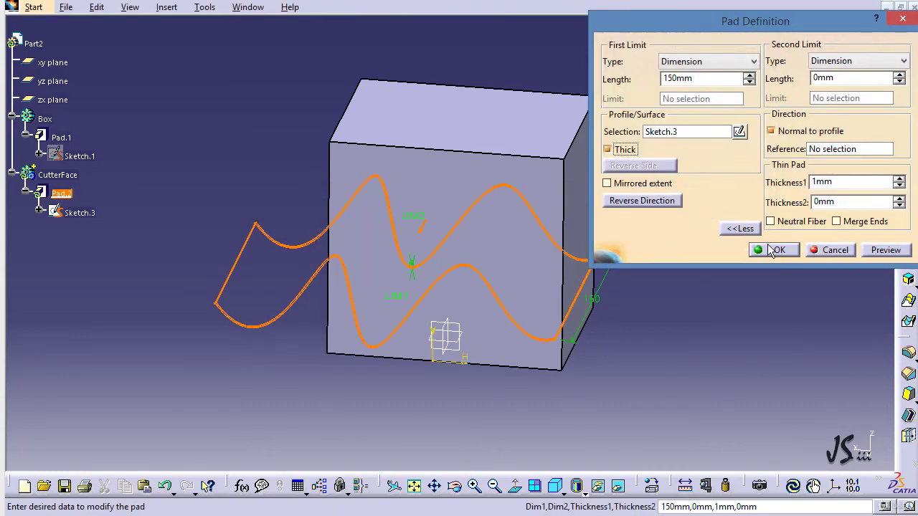
click(421, 240)
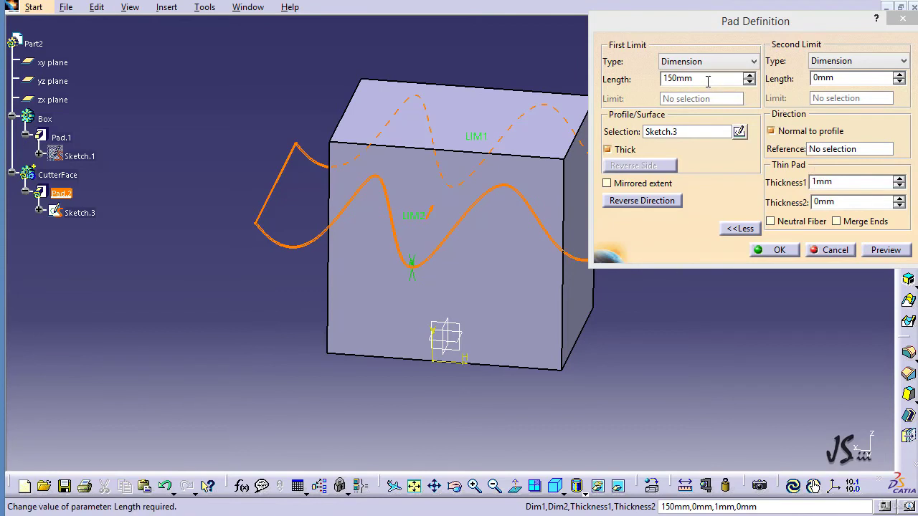
click(861, 84)
drag(861, 84, 784, 89)
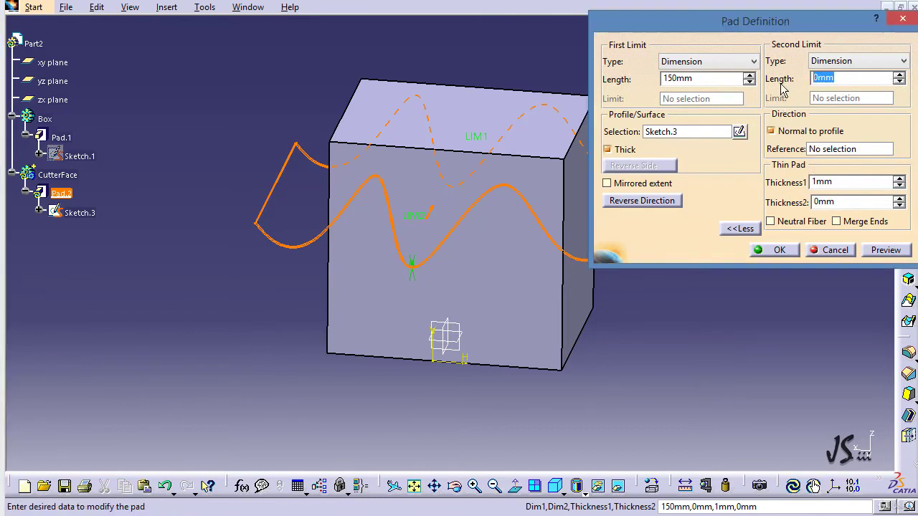
text(25)
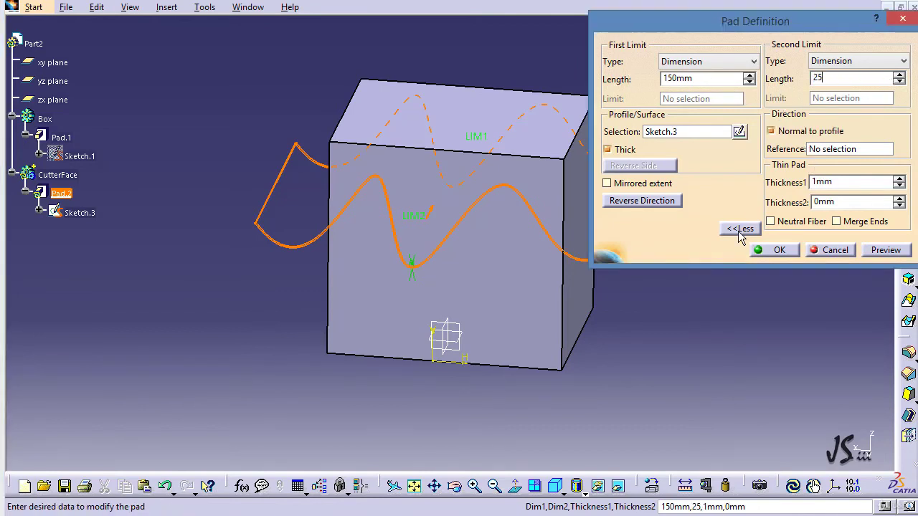
click(771, 250)
click(684, 345)
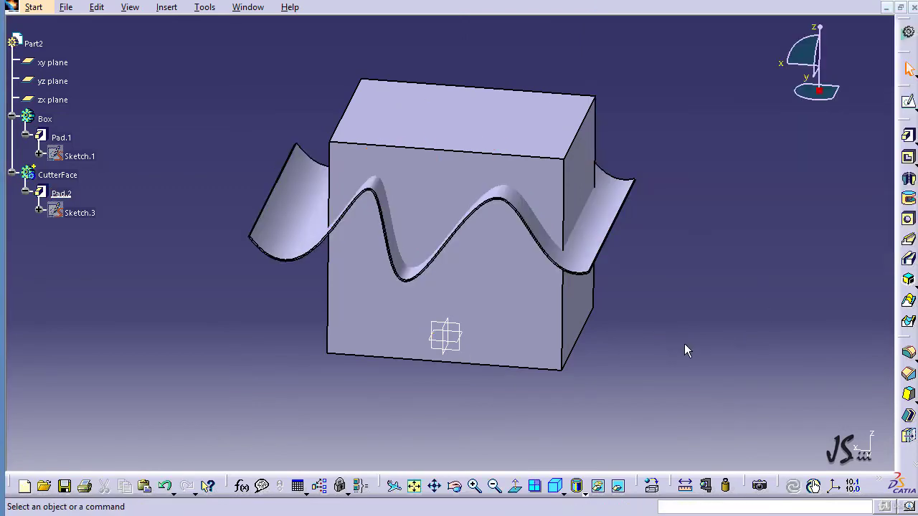
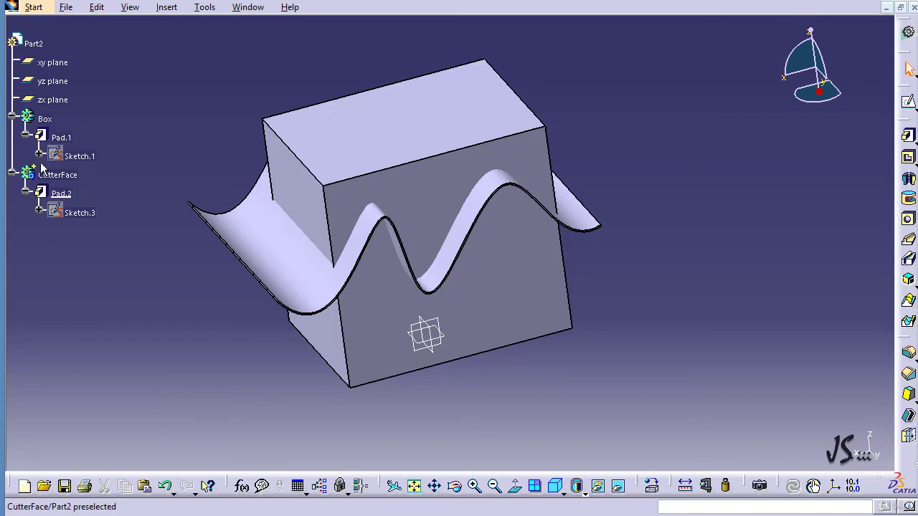
Make the Box body the in-work object and split it with the wavy CutterFace pad's upper face, keeping the material below
right_click(40, 124)
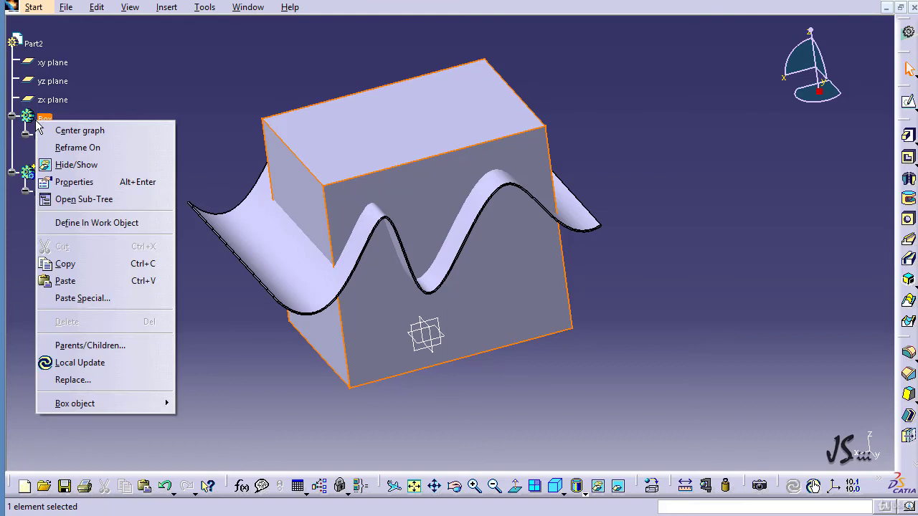
click(97, 223)
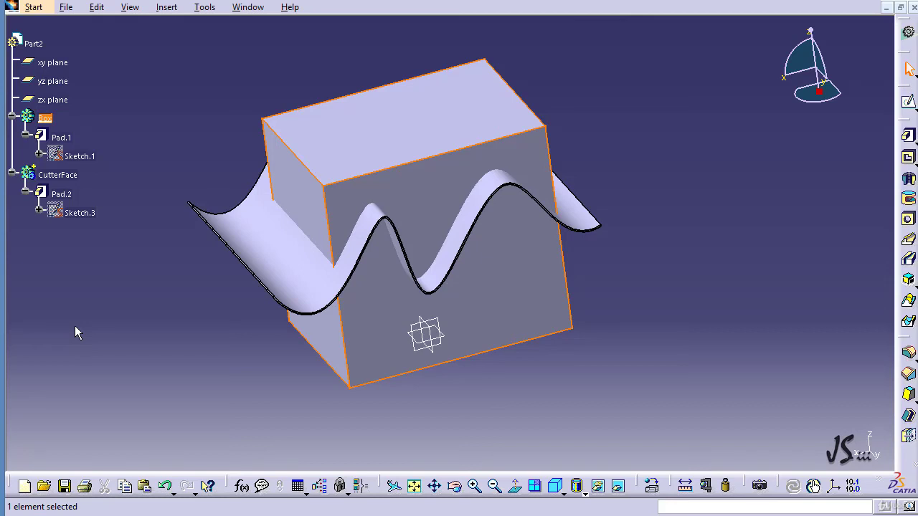
click(168, 10)
mouse_move(290, 251)
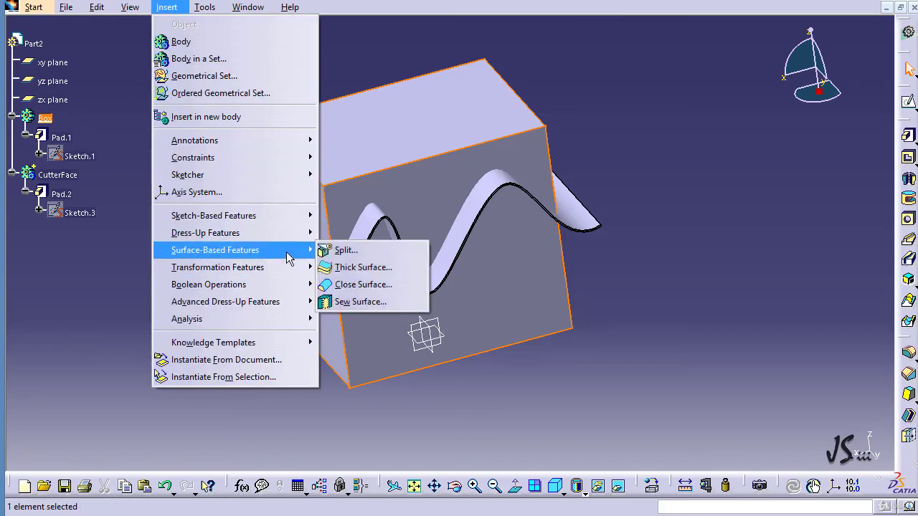
click(334, 251)
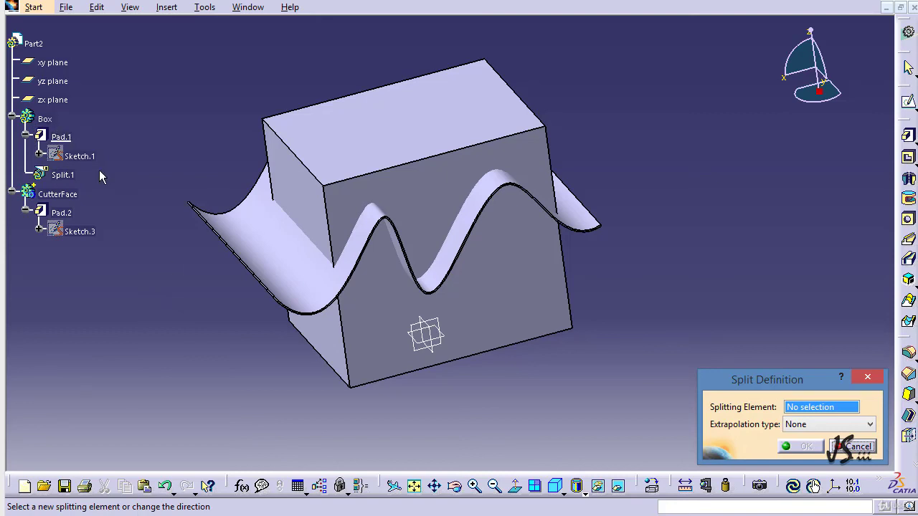
click(258, 242)
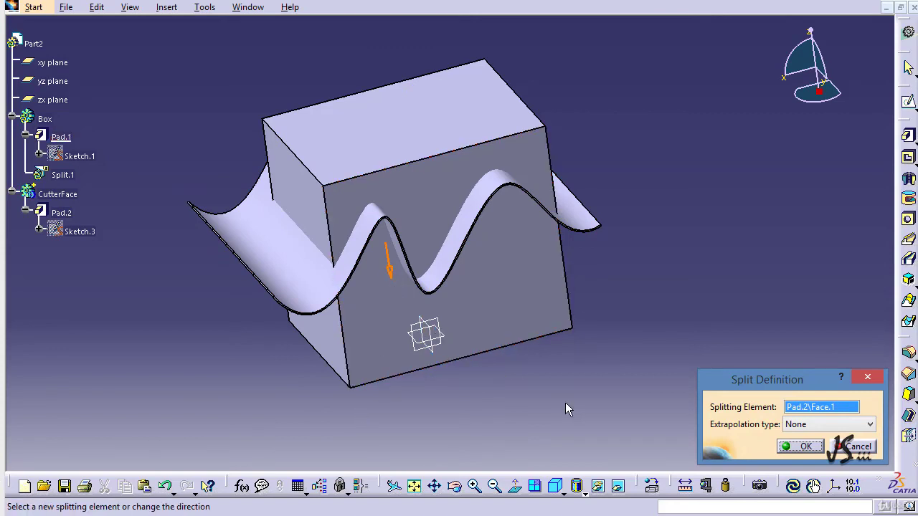
click(798, 446)
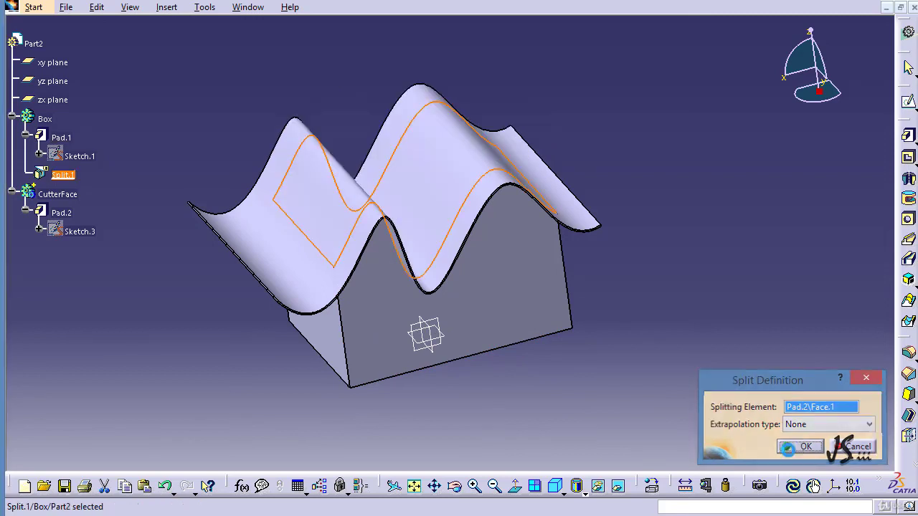
click(611, 398)
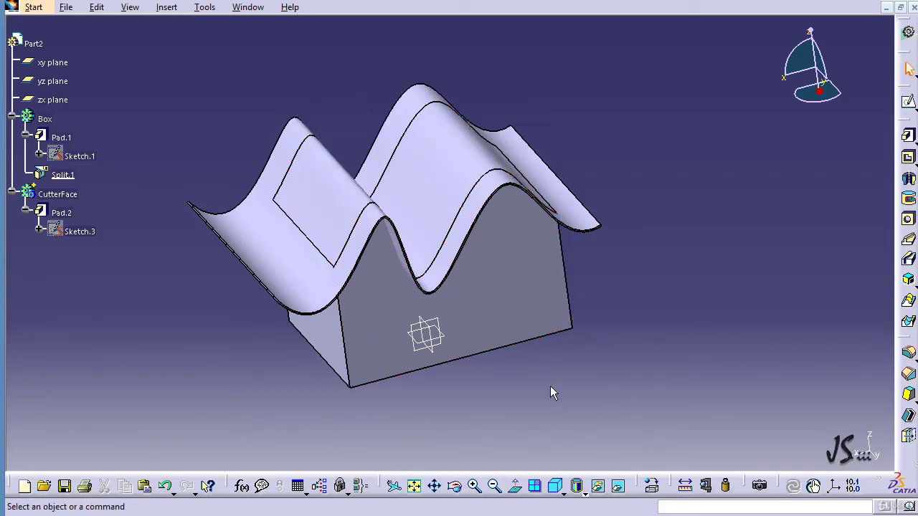
Hide the CutterFace body so only the split Box body is displayed
middle_drag(498, 399, 512, 369)
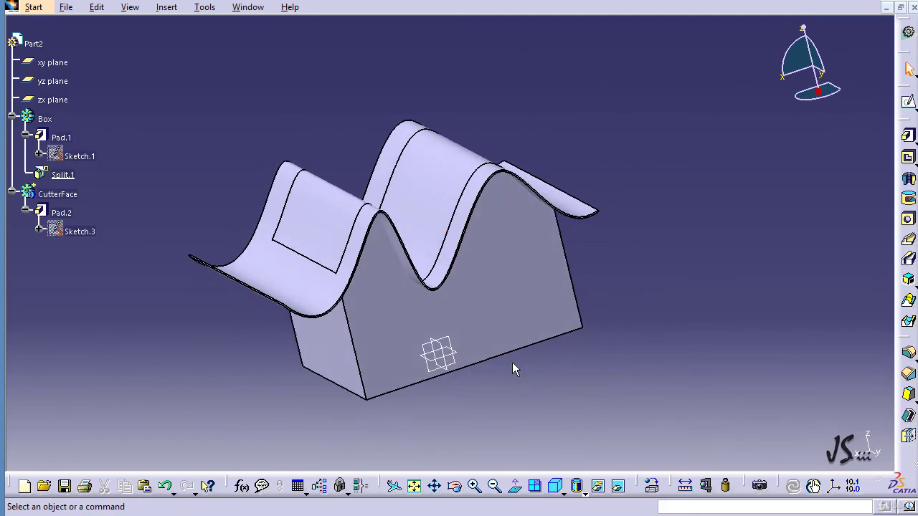
right_click(48, 199)
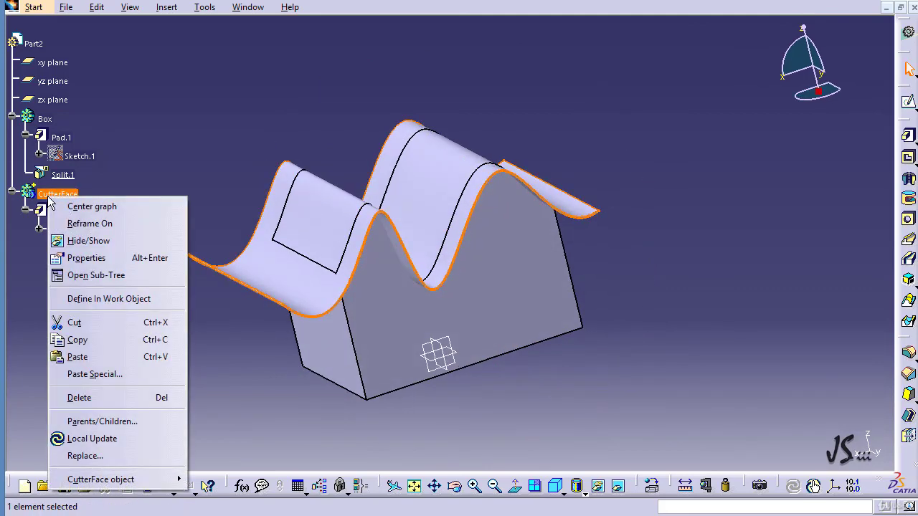
click(80, 241)
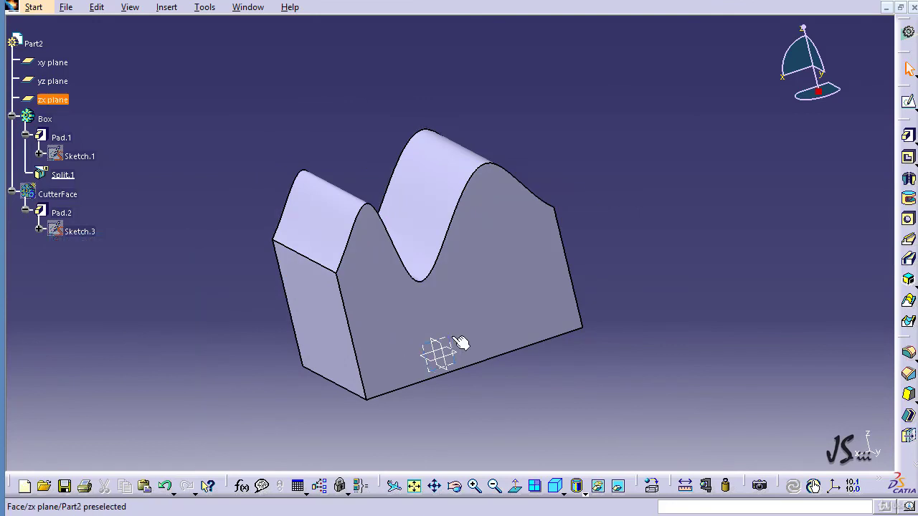